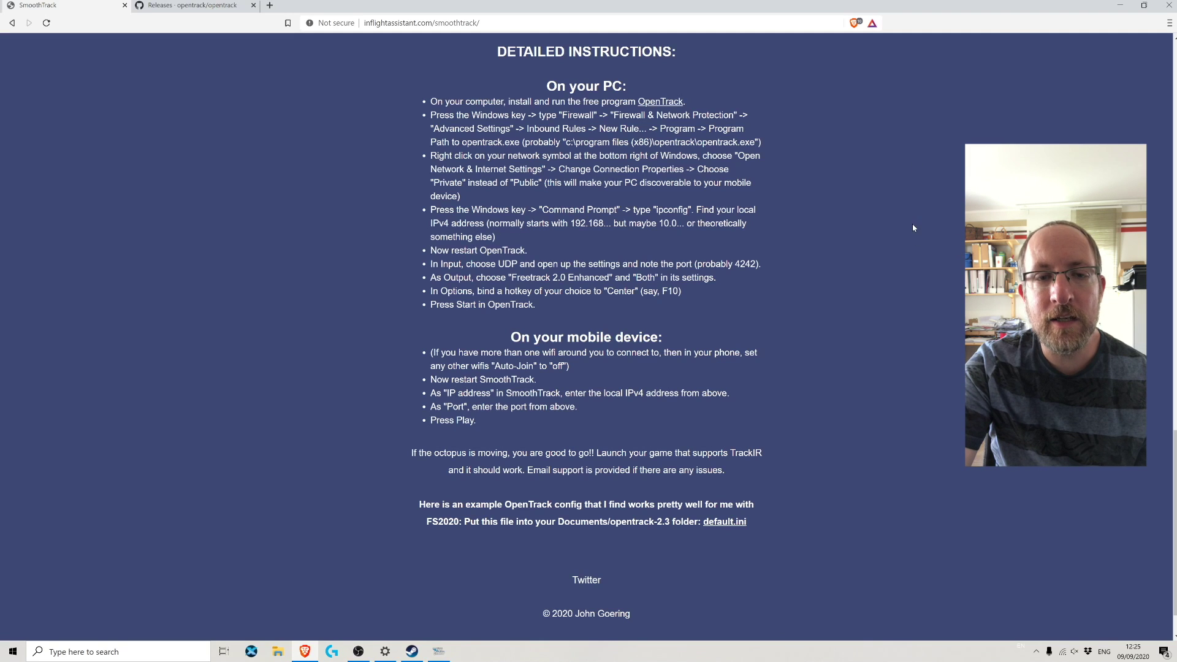
scroll(910, 231, "up", 3)
scroll(858, 208, "down", 4)
scroll(687, 166, "up", 2)
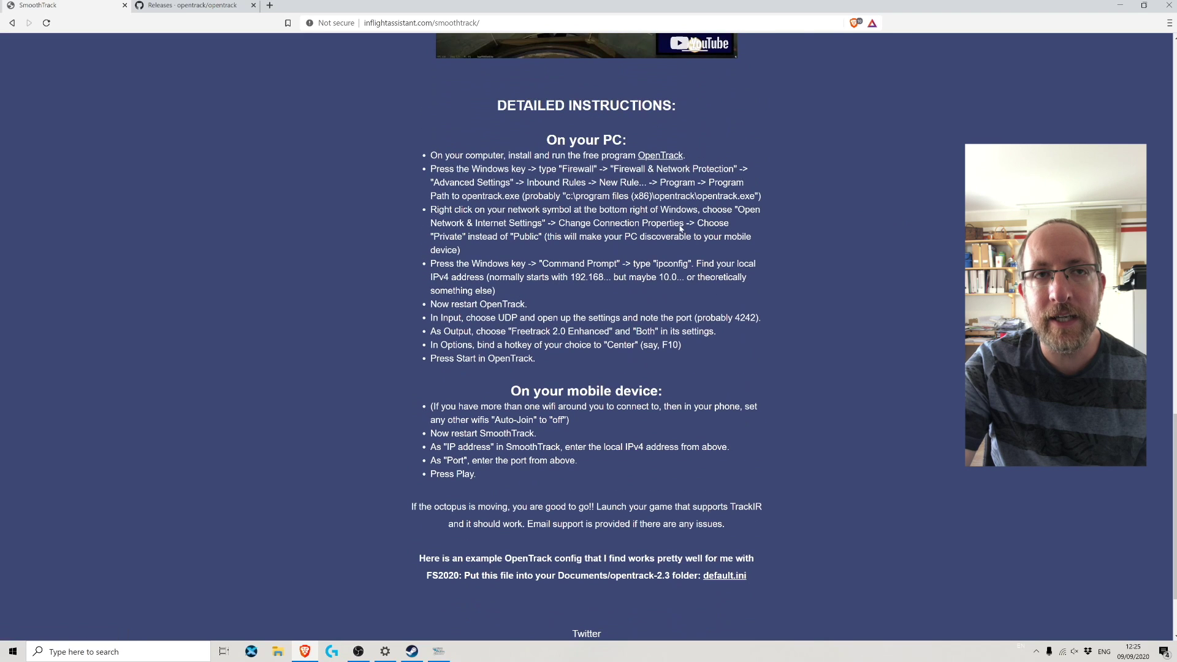
scroll(423, 86, "up", 2)
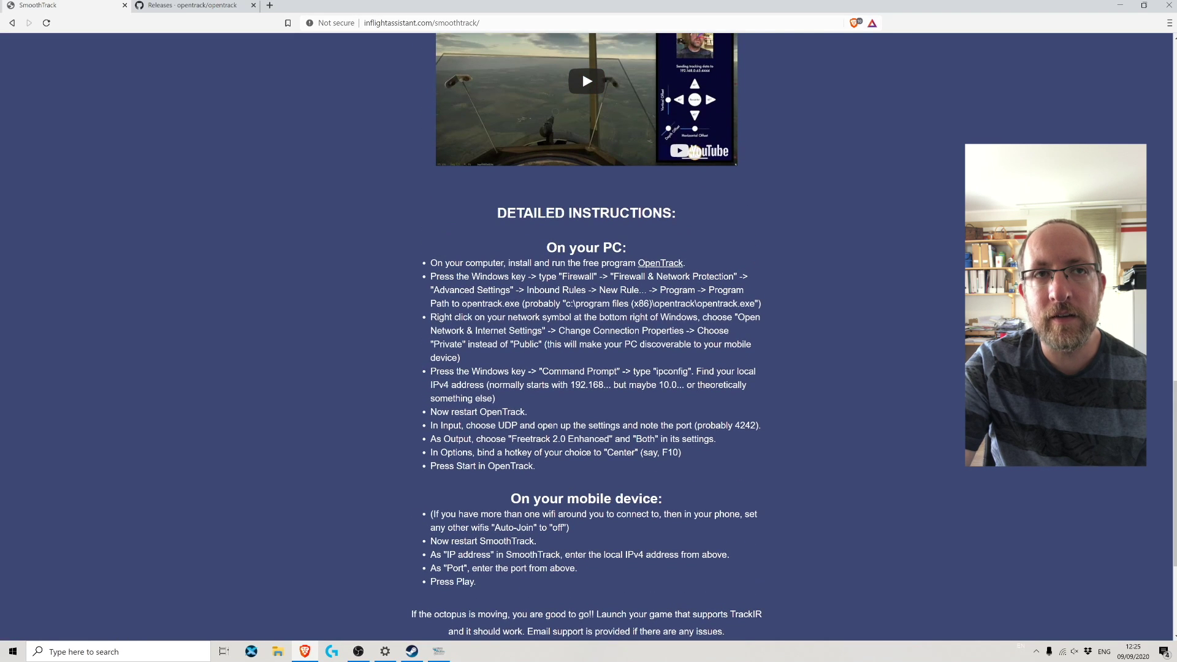
scroll(722, 160, "down", 2)
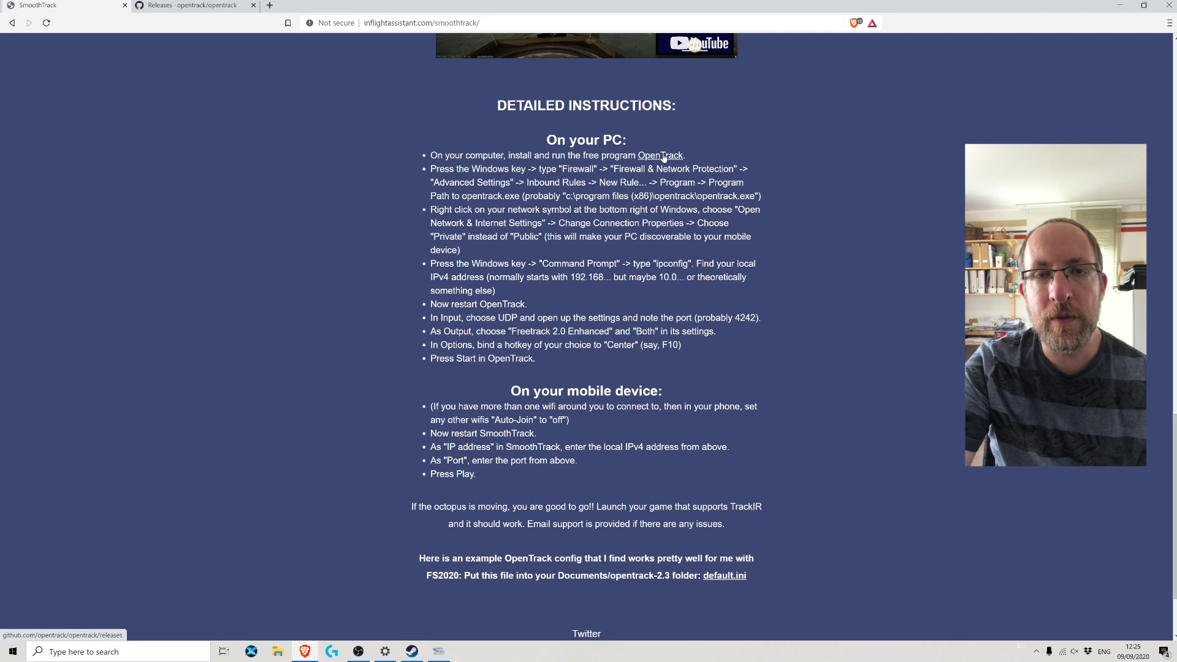
left_click(190, 5)
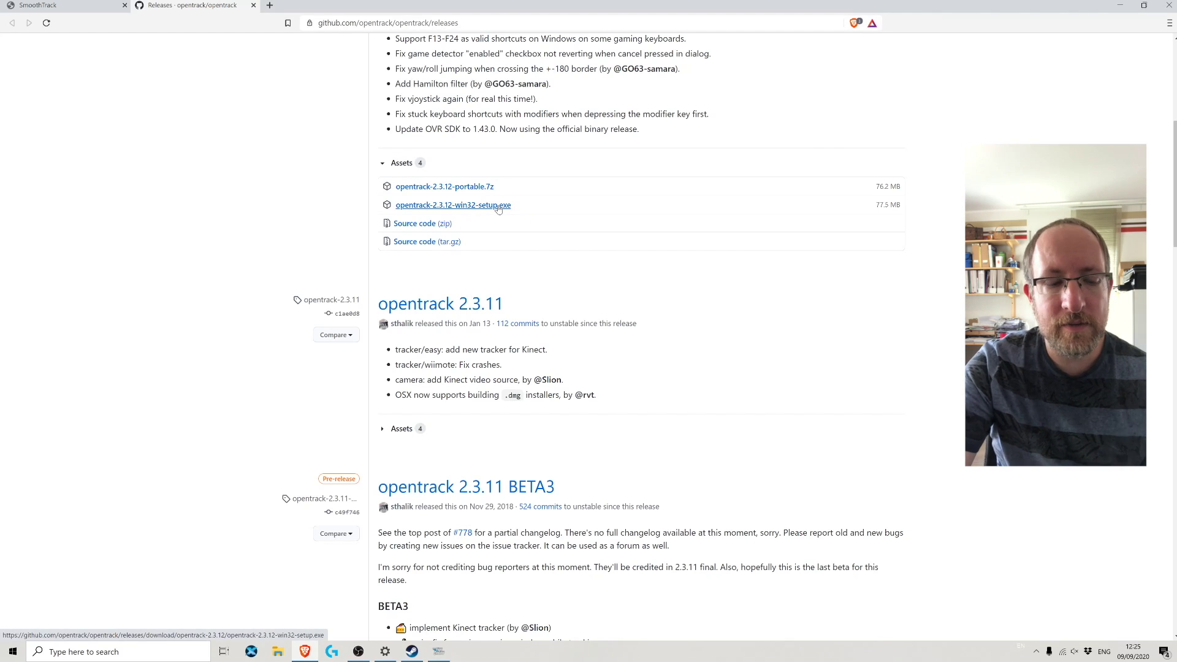
- Start a Windows search to find the opentrack program
key("super")
- Launch opentrack from Windows search and test starting and stopping tracking
type("open")
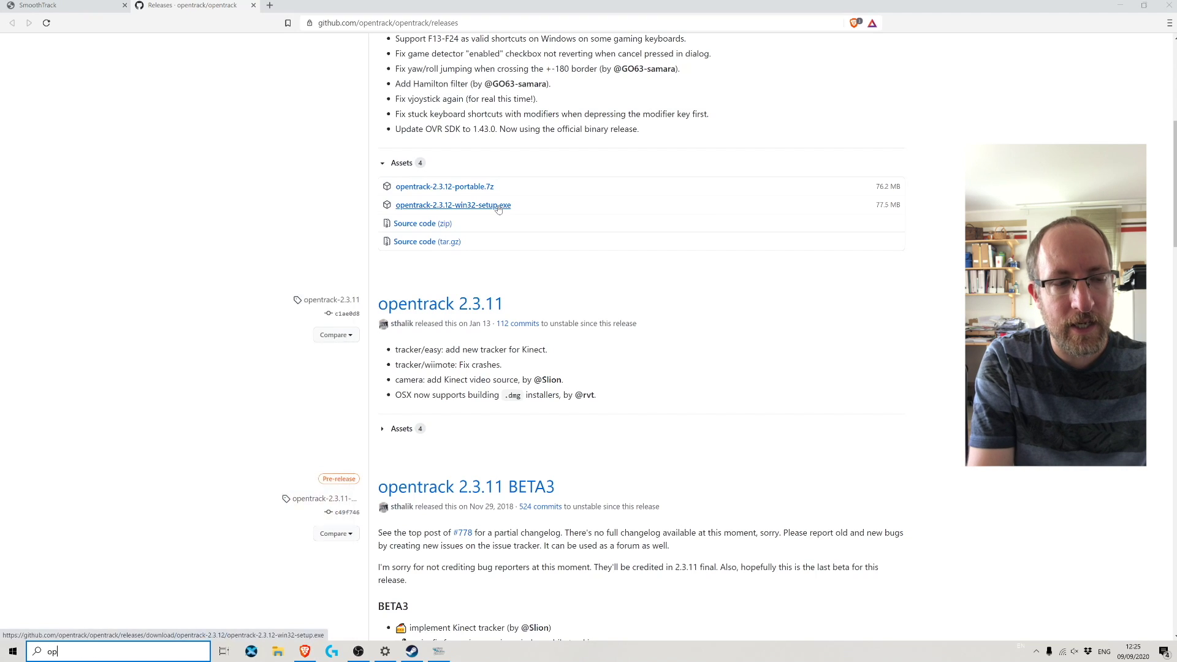
key("Return")
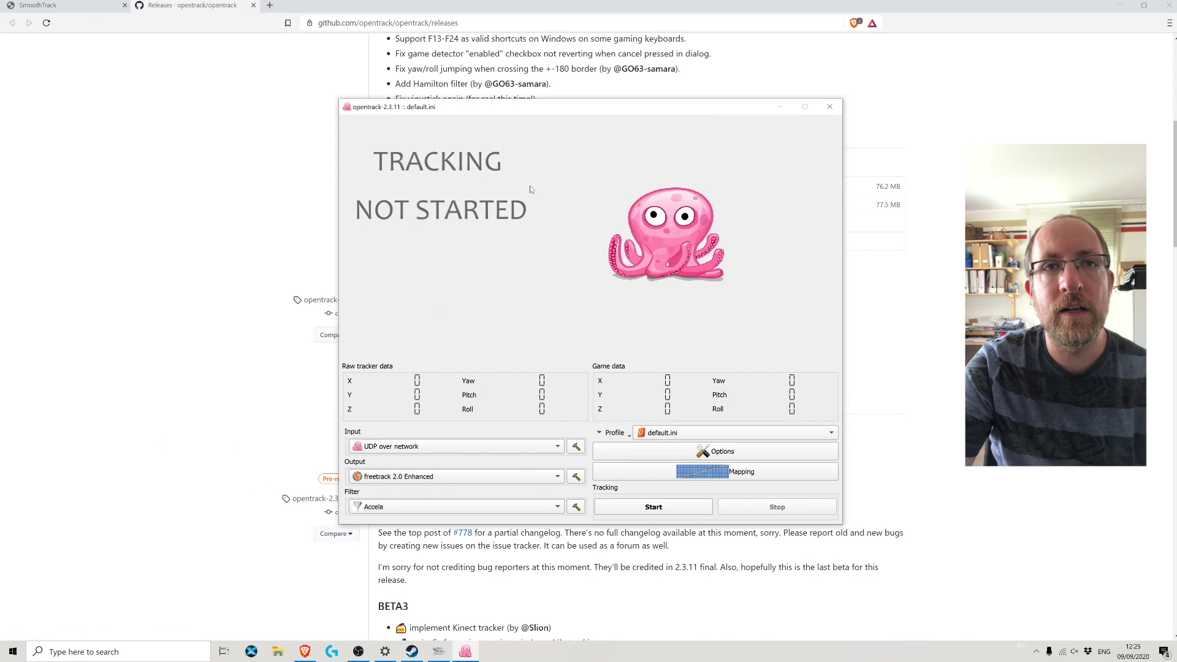
left_click_drag(616, 108, 330, 57)
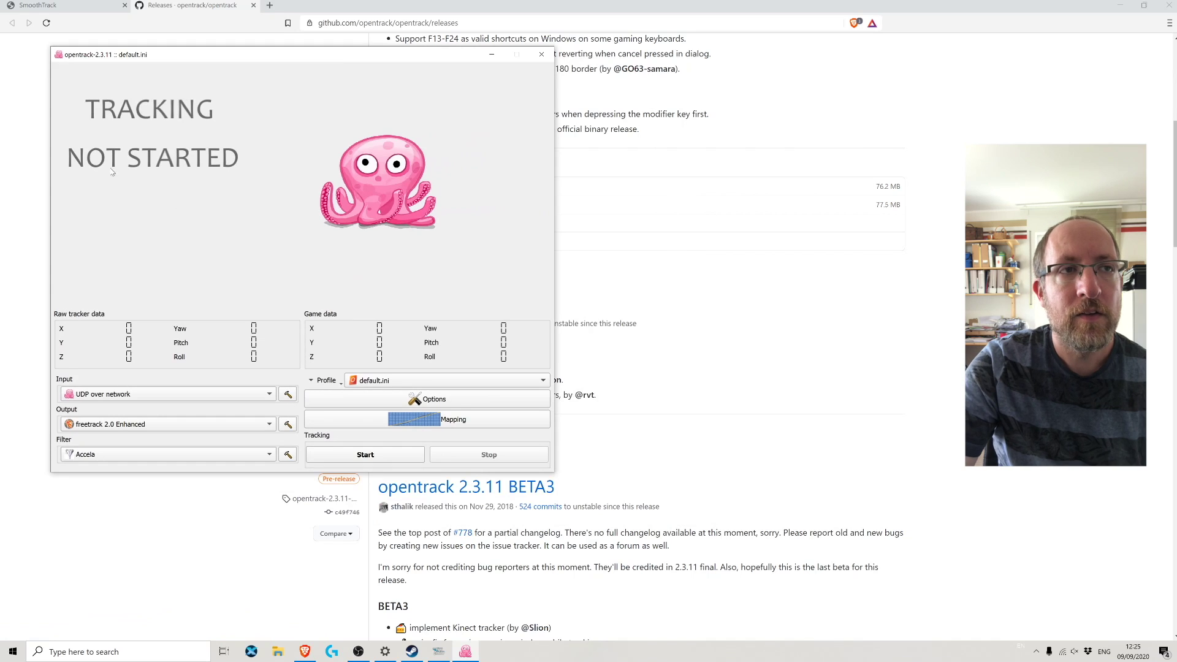
left_click(322, 460)
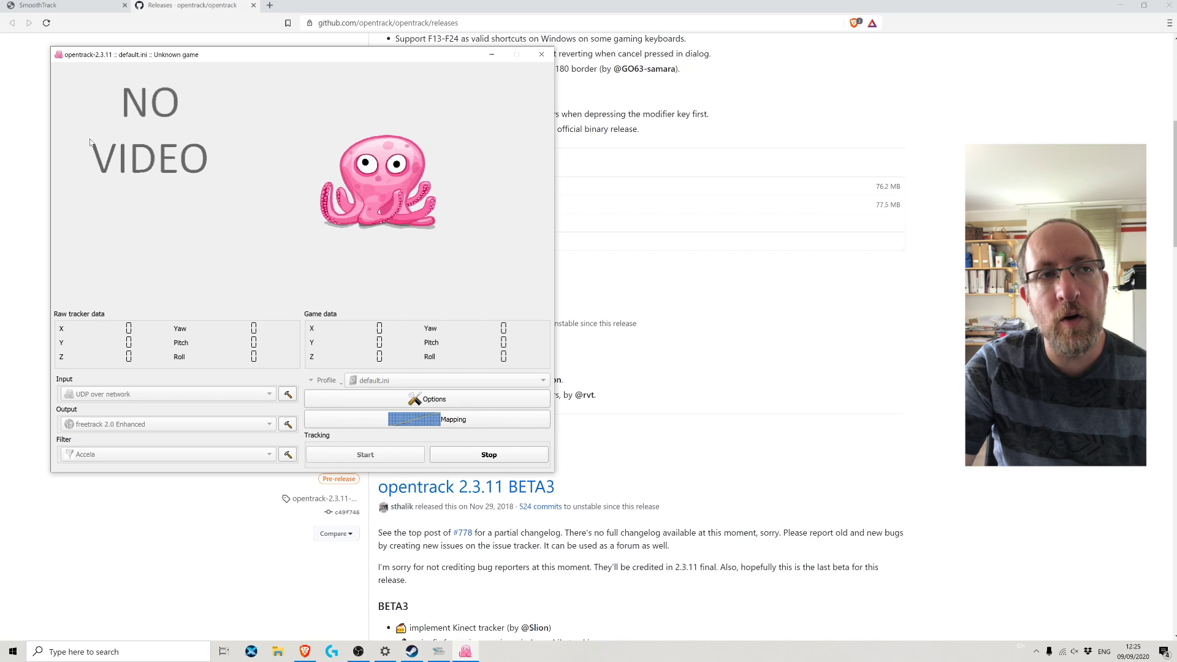
left_click(446, 457)
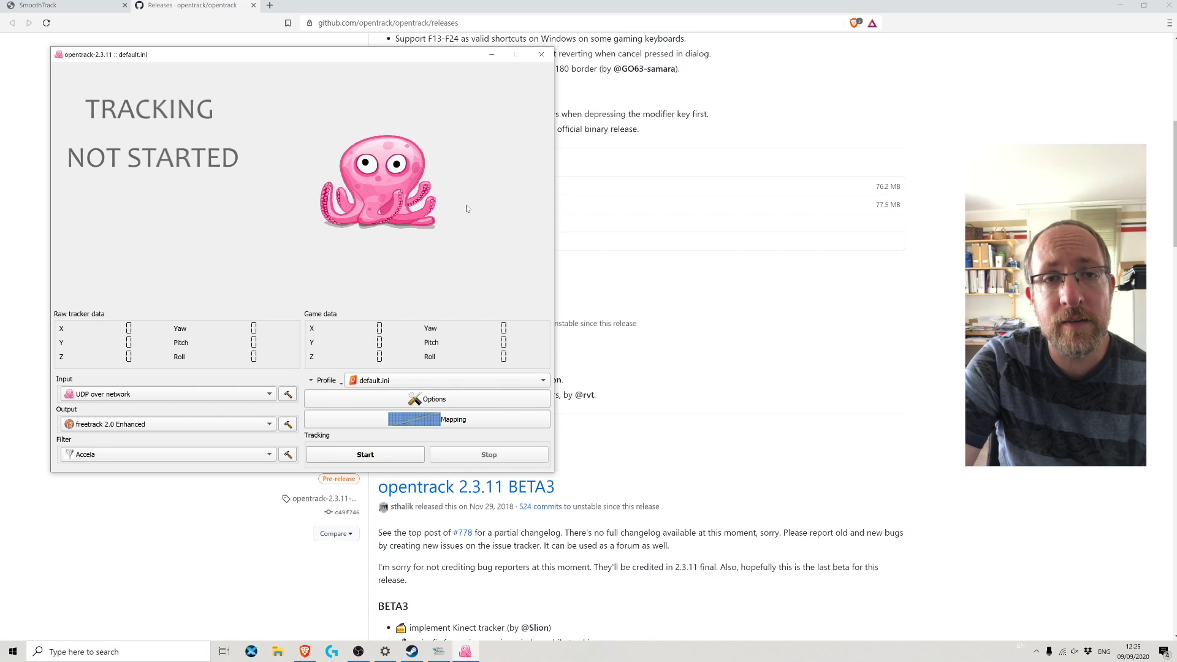
- Keep UDP over network as the input tracker and view its settings
left_click(114, 395)
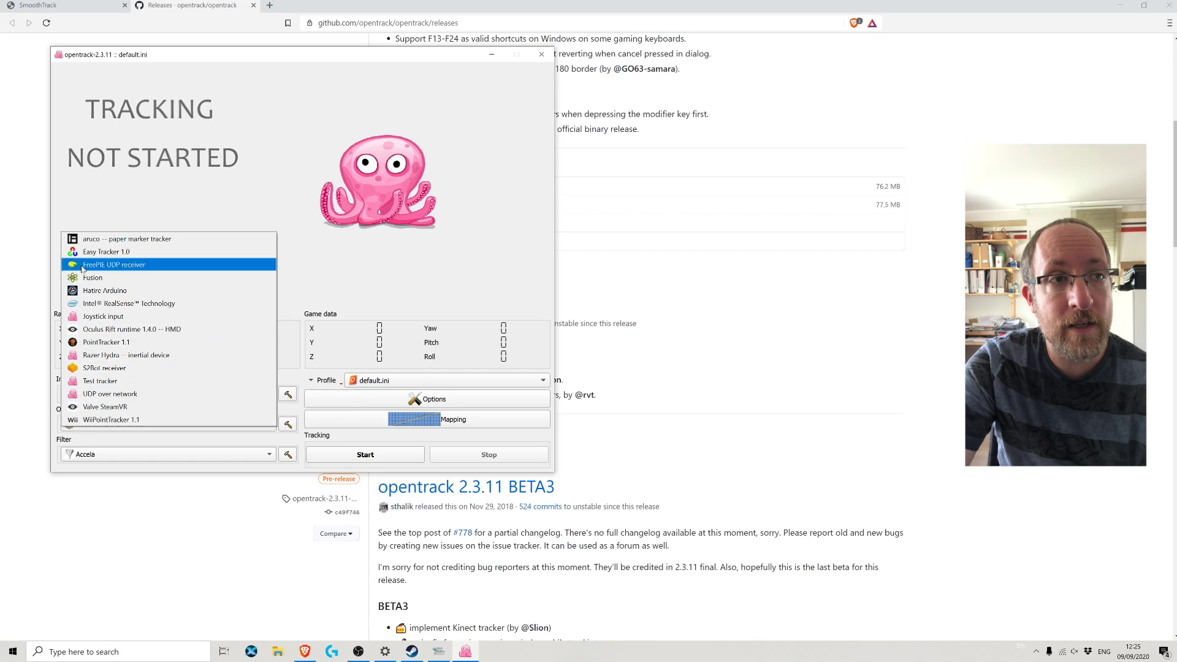
left_click(103, 394)
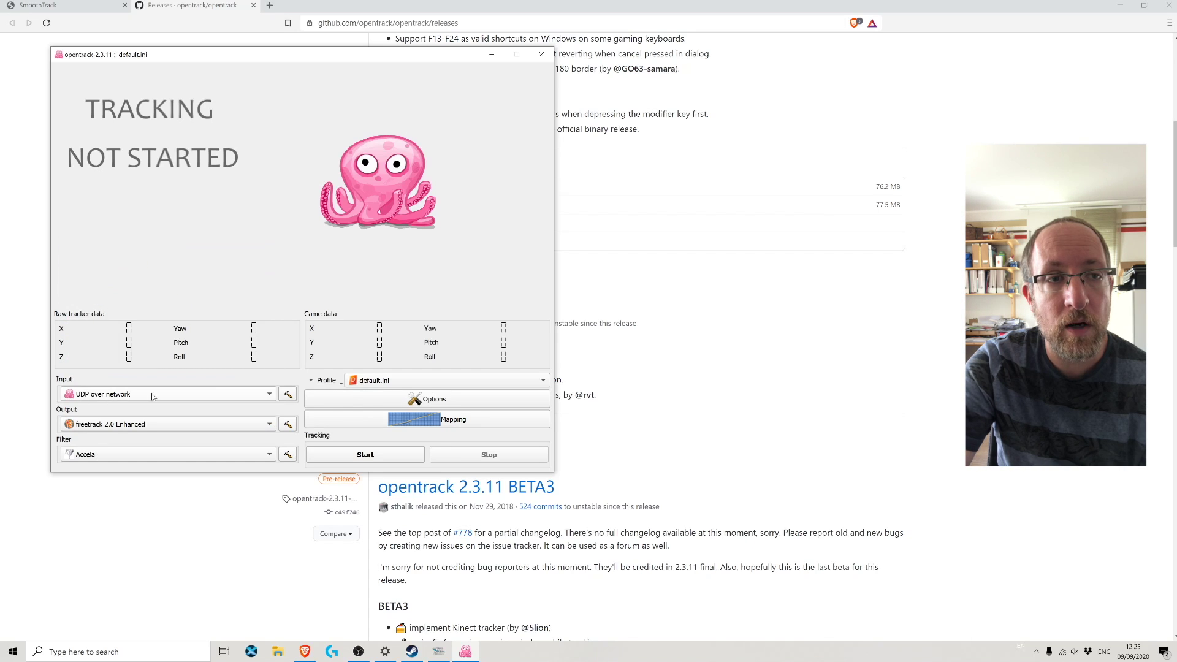
left_click(288, 394)
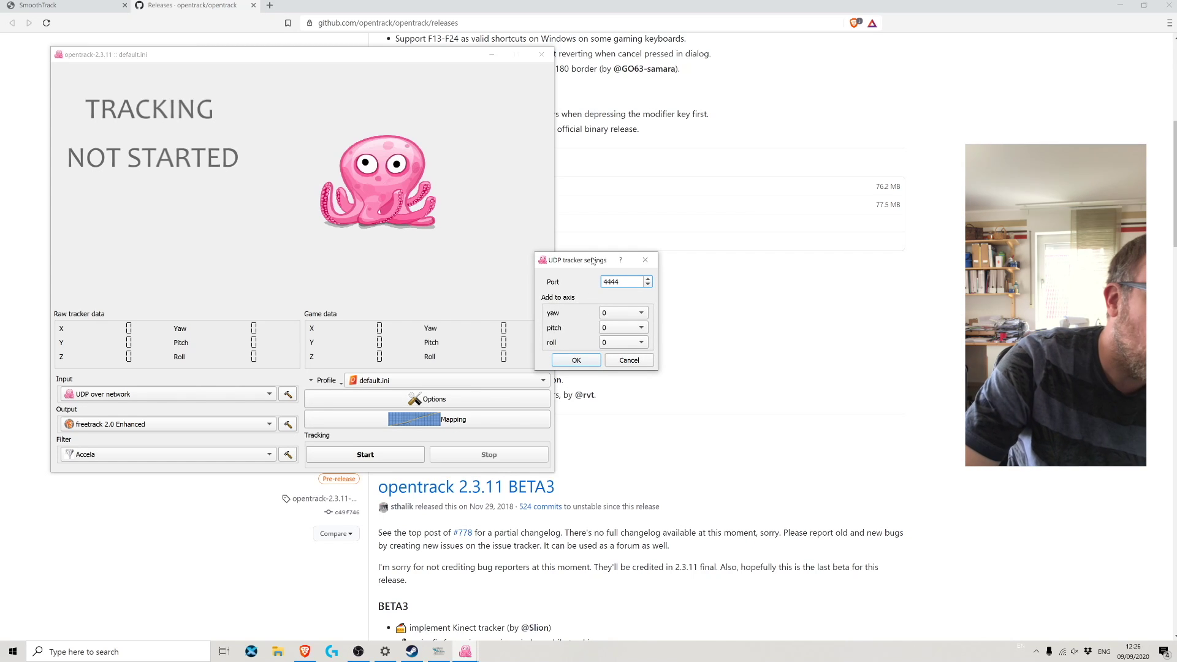
- Confirm the UDP port is 4444 and cancel the settings without changes
left_click_drag(592, 261, 244, 179)
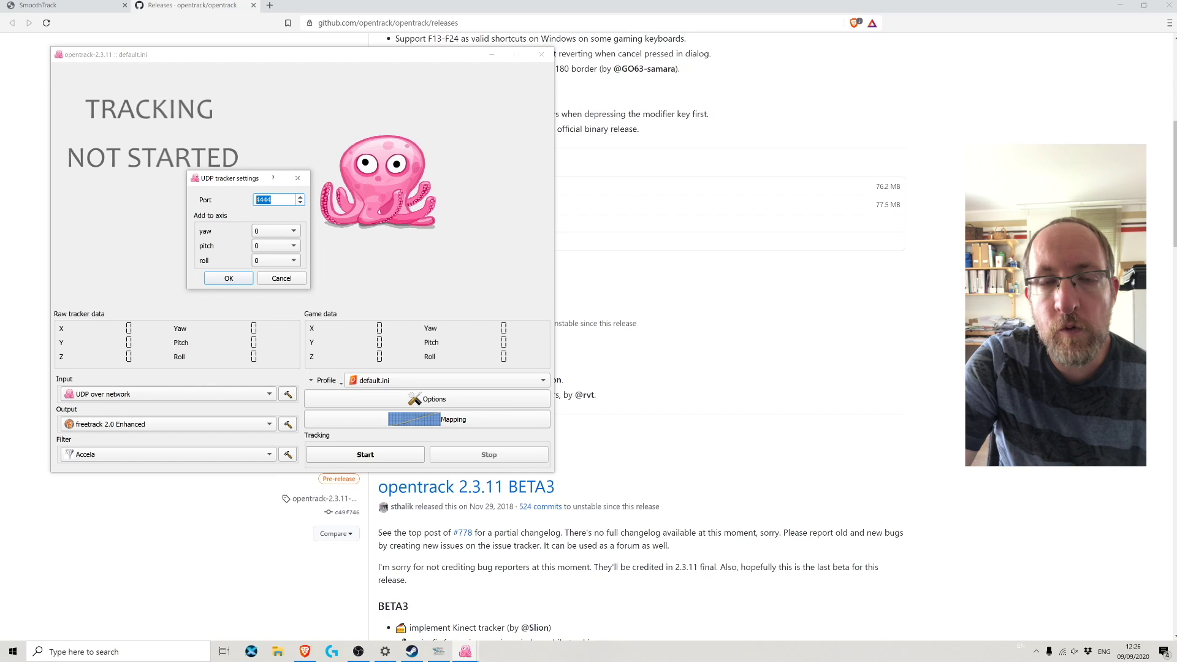
left_click(281, 278)
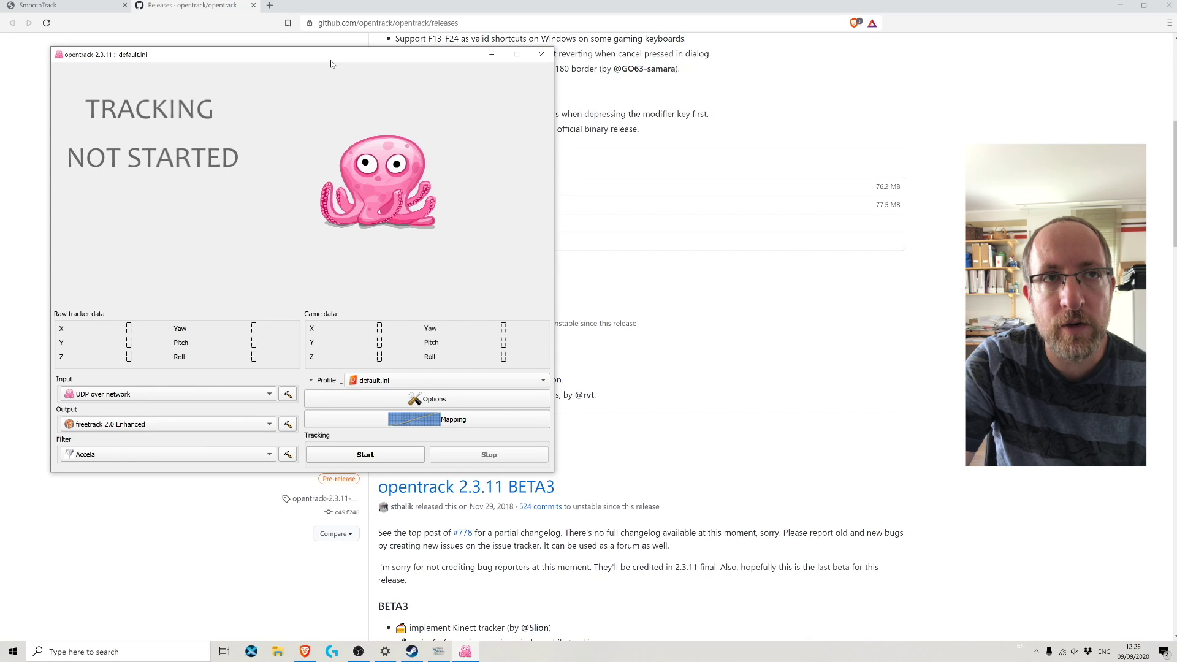
left_click_drag(330, 60, 297, 41)
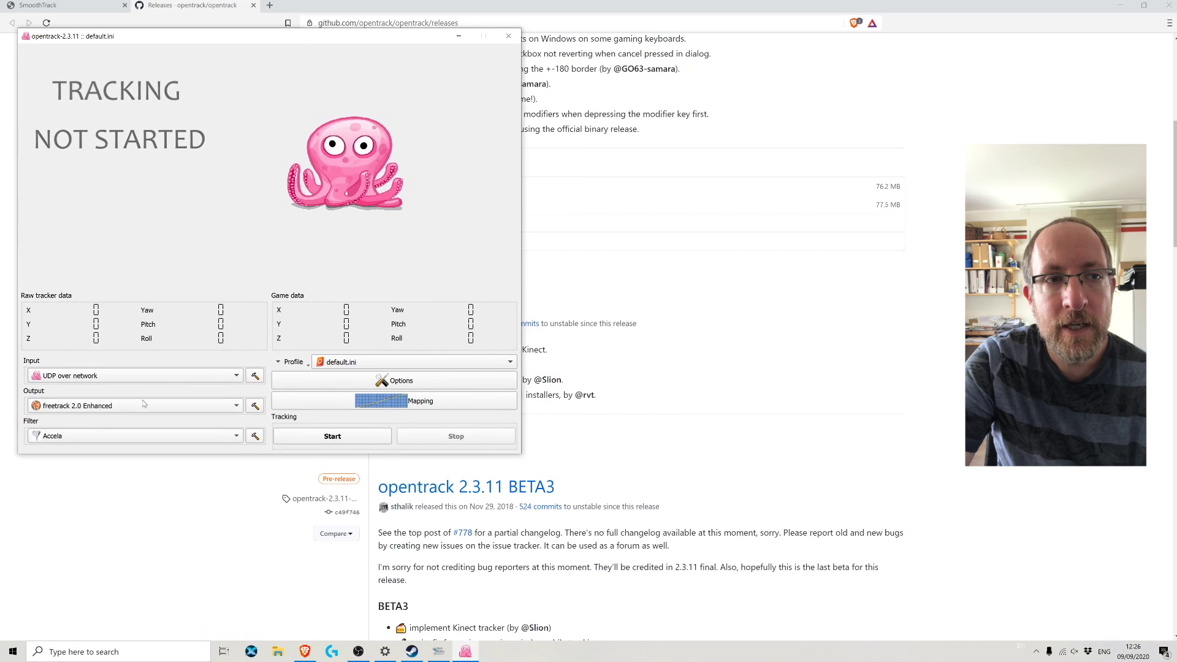
left_click(109, 409)
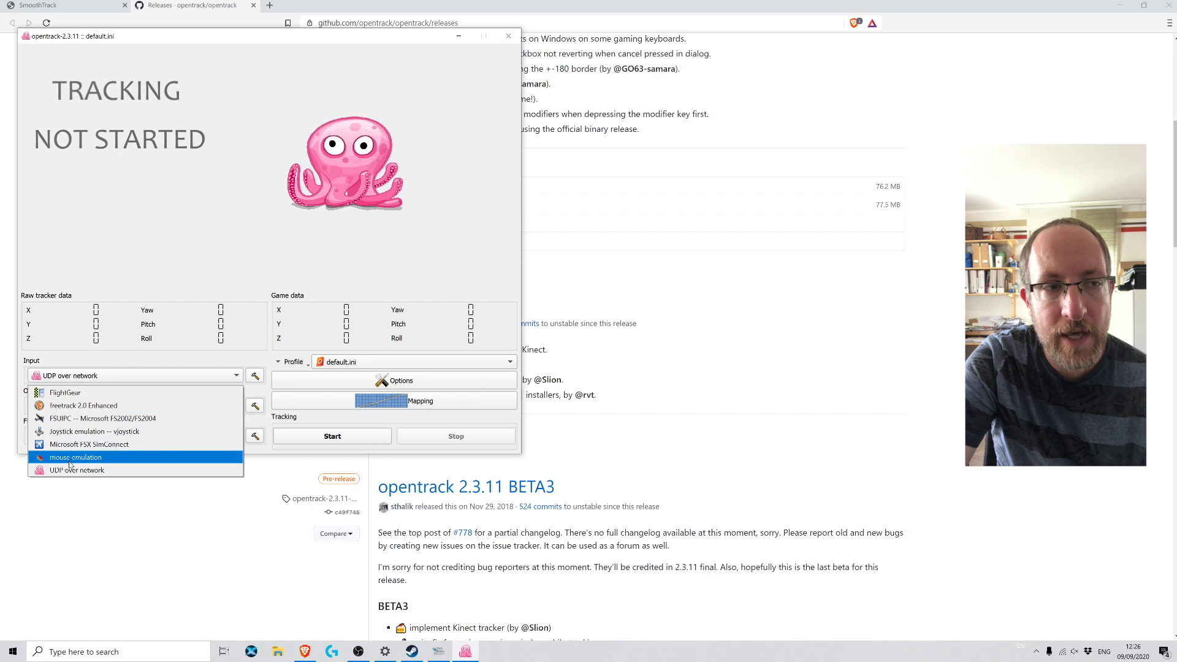
left_click(68, 406)
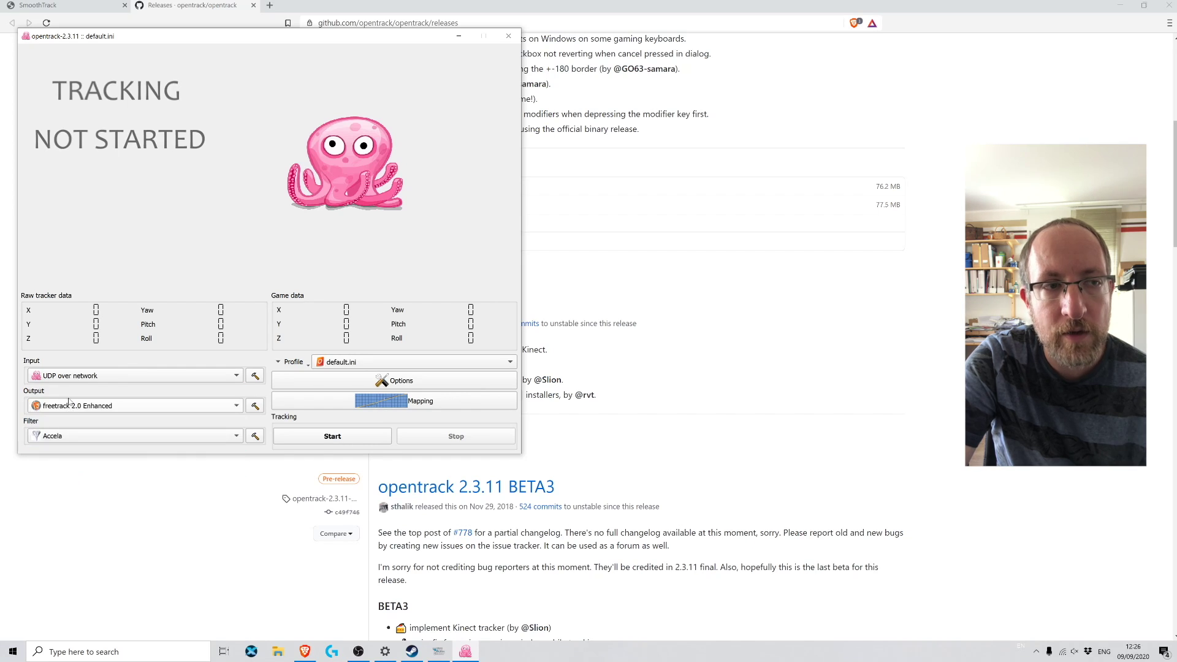
left_click(256, 405)
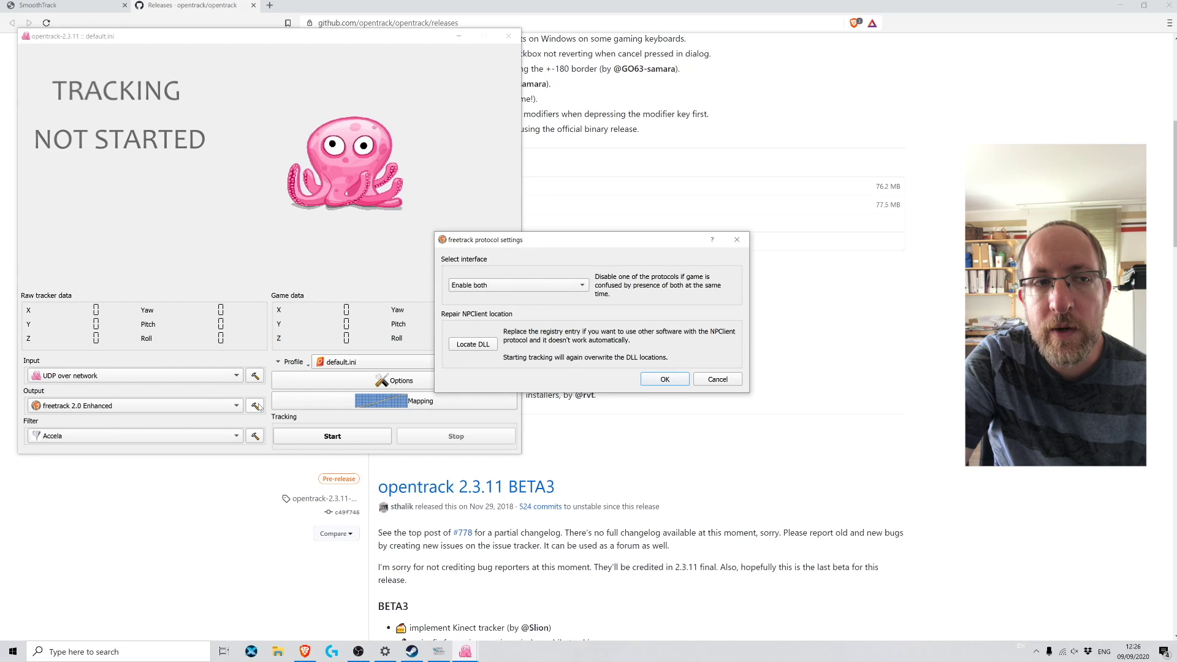
left_click_drag(582, 242, 215, 110)
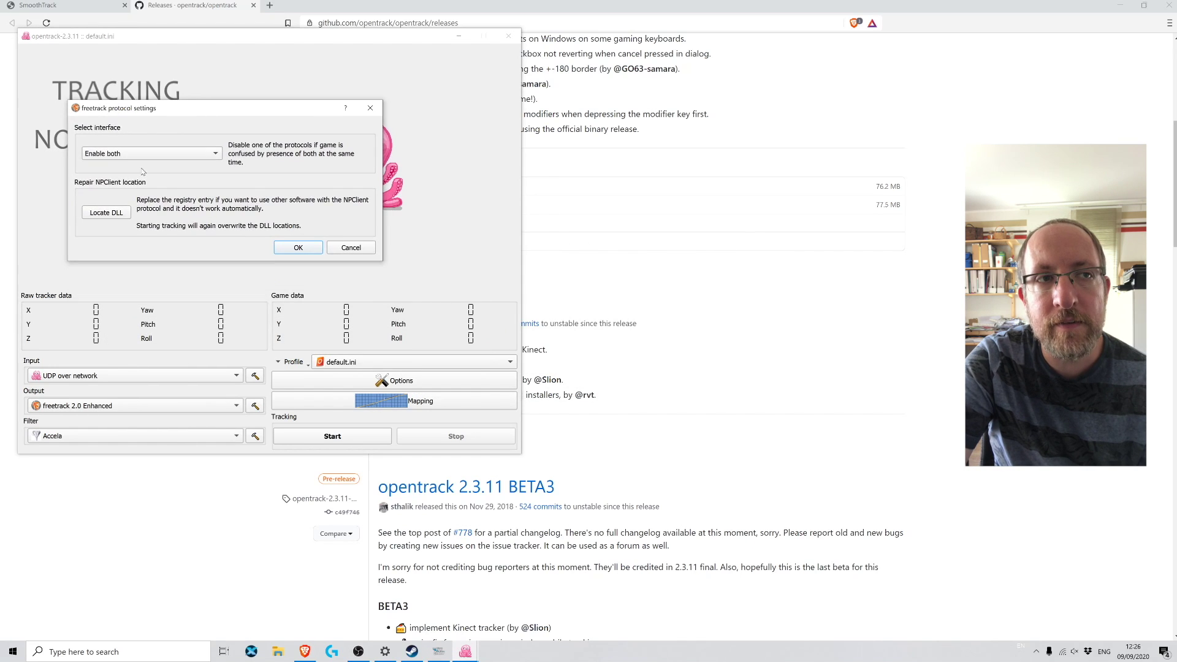
left_click(84, 157)
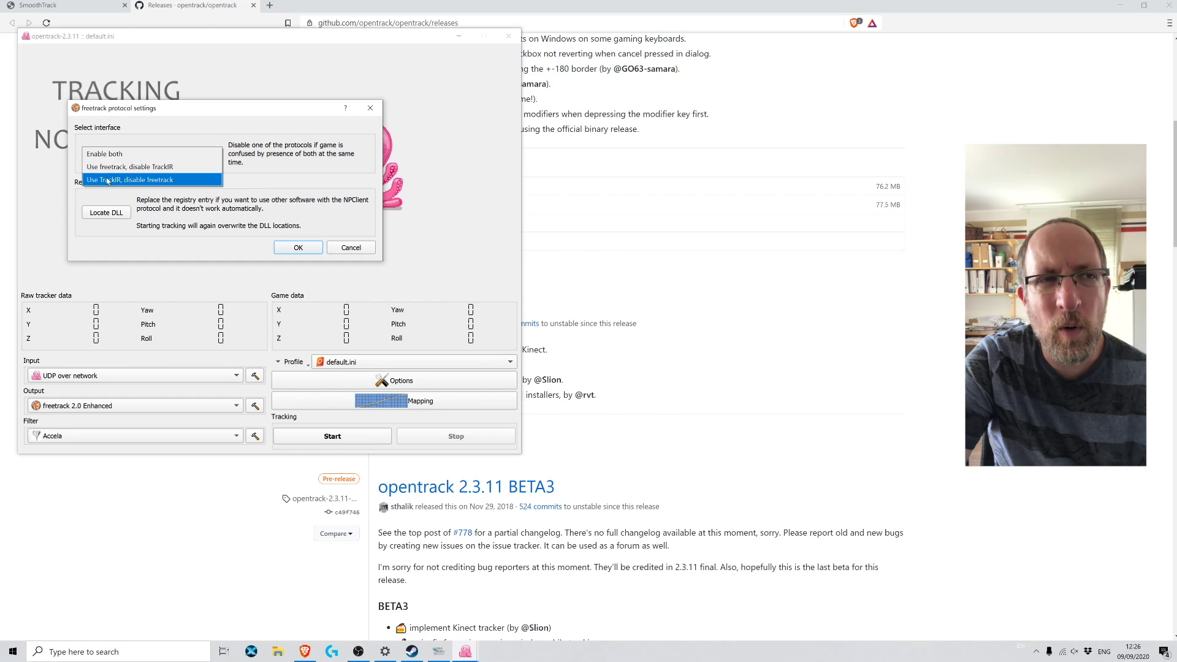
left_click(130, 156)
left_click(350, 247)
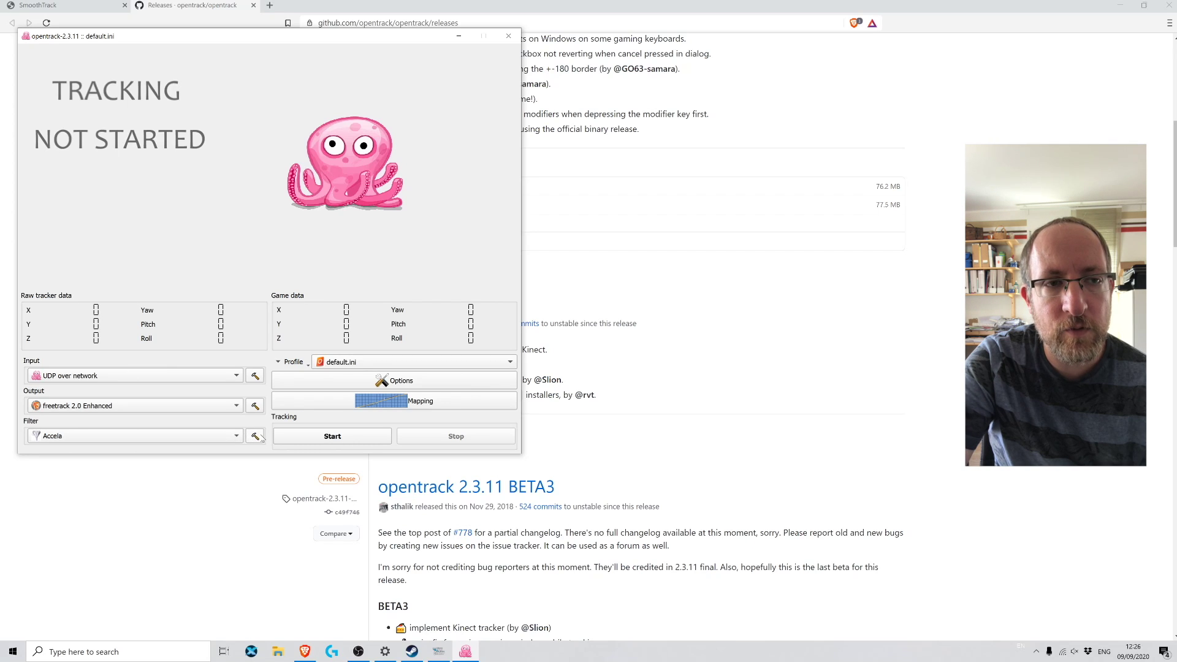
left_click(255, 435)
left_click_drag(581, 216, 249, 136)
left_click(178, 315)
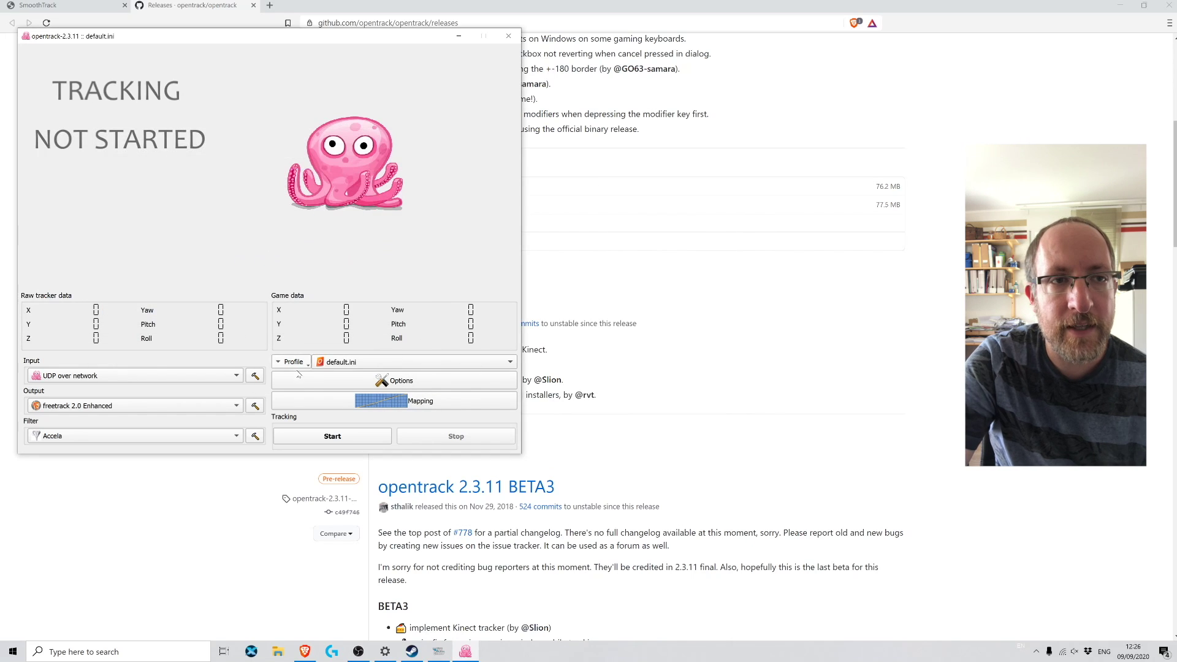
left_click(364, 378)
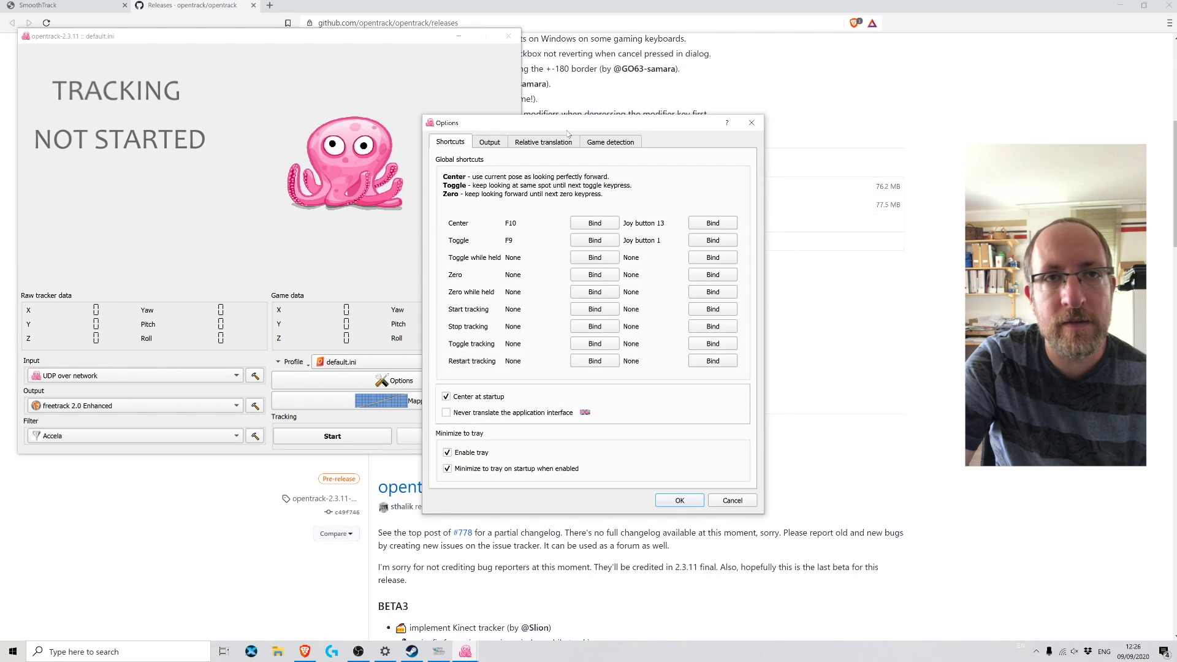
left_click_drag(548, 122, 153, 97)
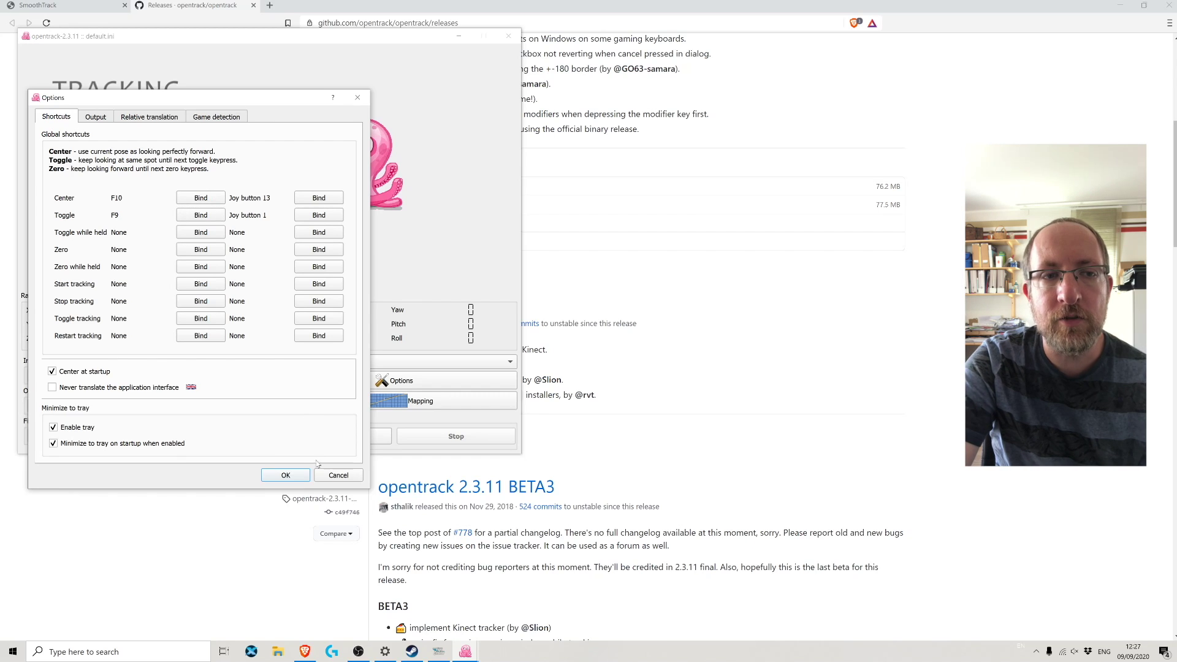
left_click(328, 480)
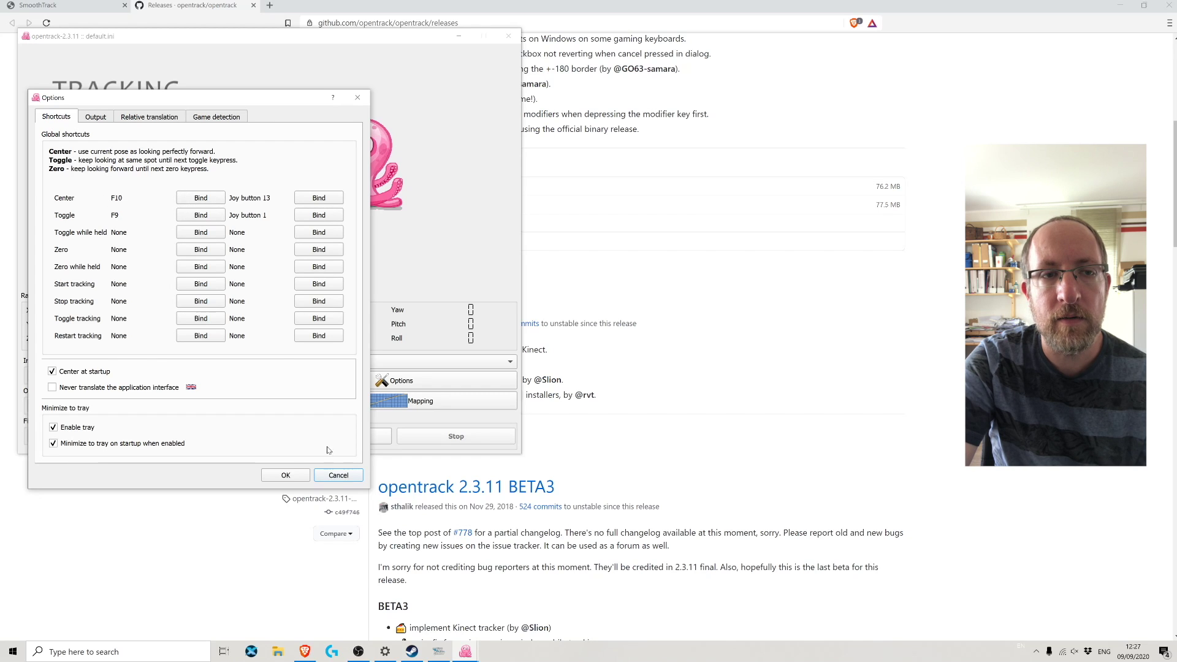
left_click(338, 476)
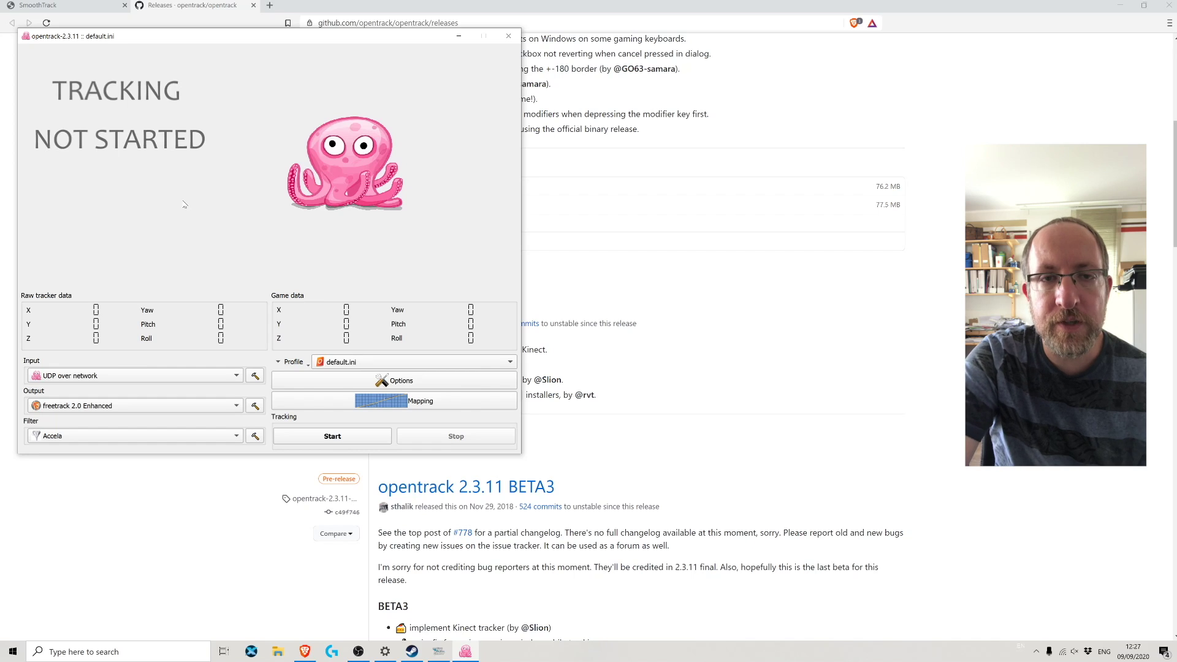
- Open Network & Internet settings from the taskbar network icon
left_click(1067, 654)
right_click(1067, 654)
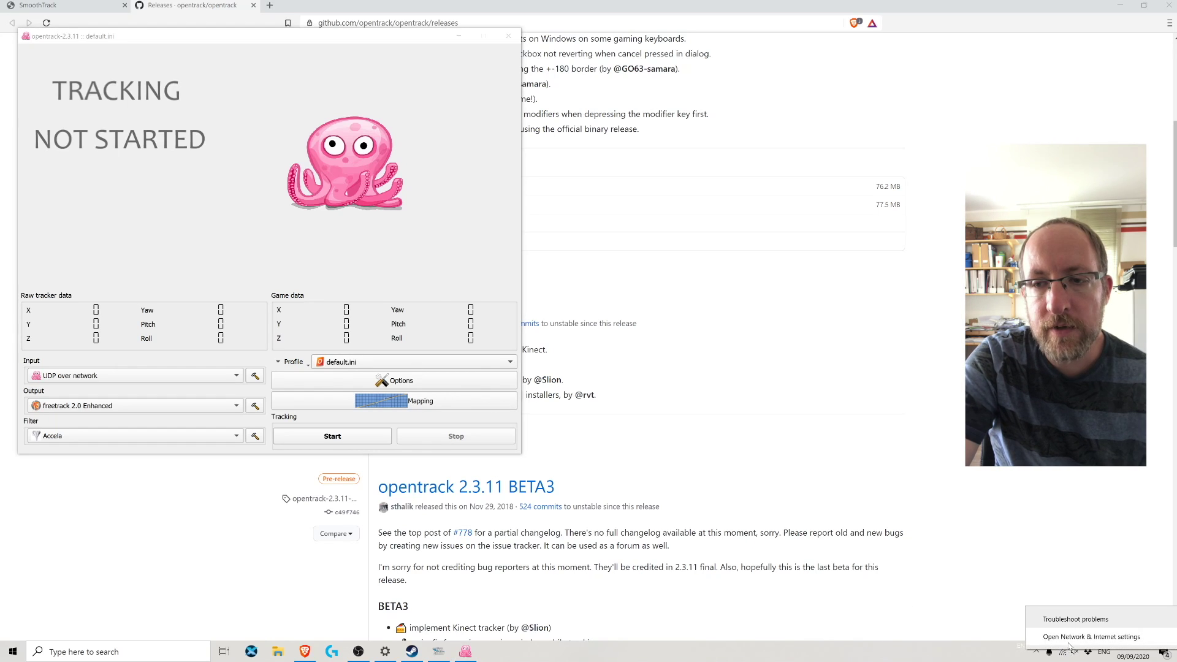
left_click(1069, 639)
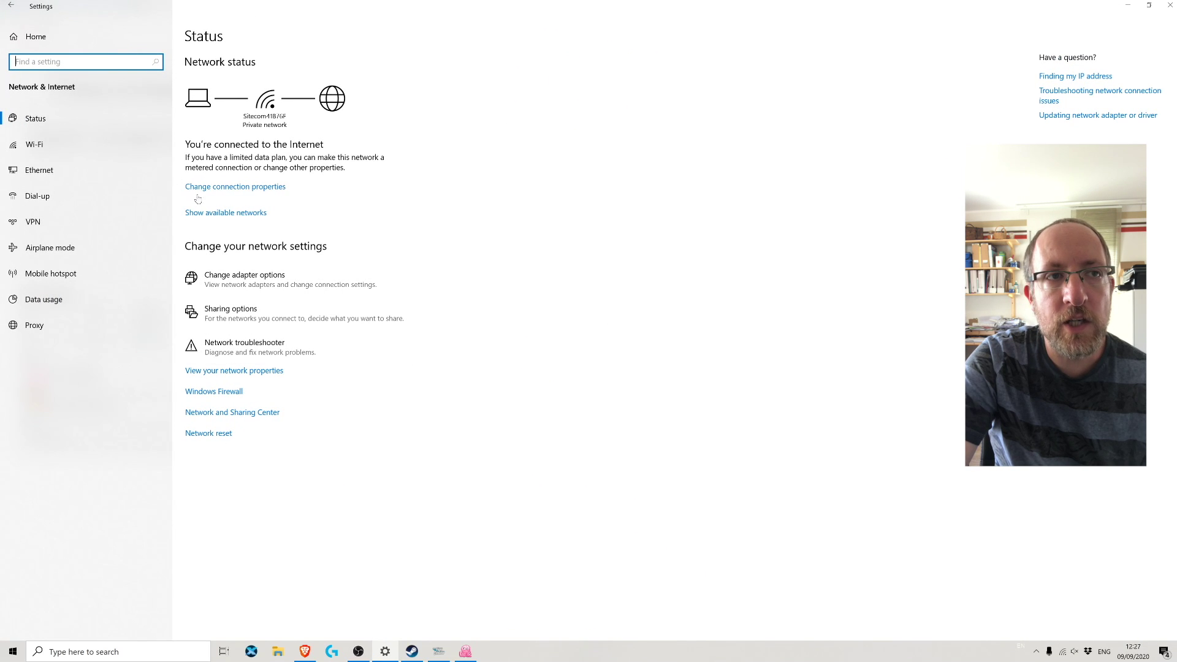
- Confirm the Wi-Fi network is Private and read its IPv4 address 192.168.0.65
left_click(239, 187)
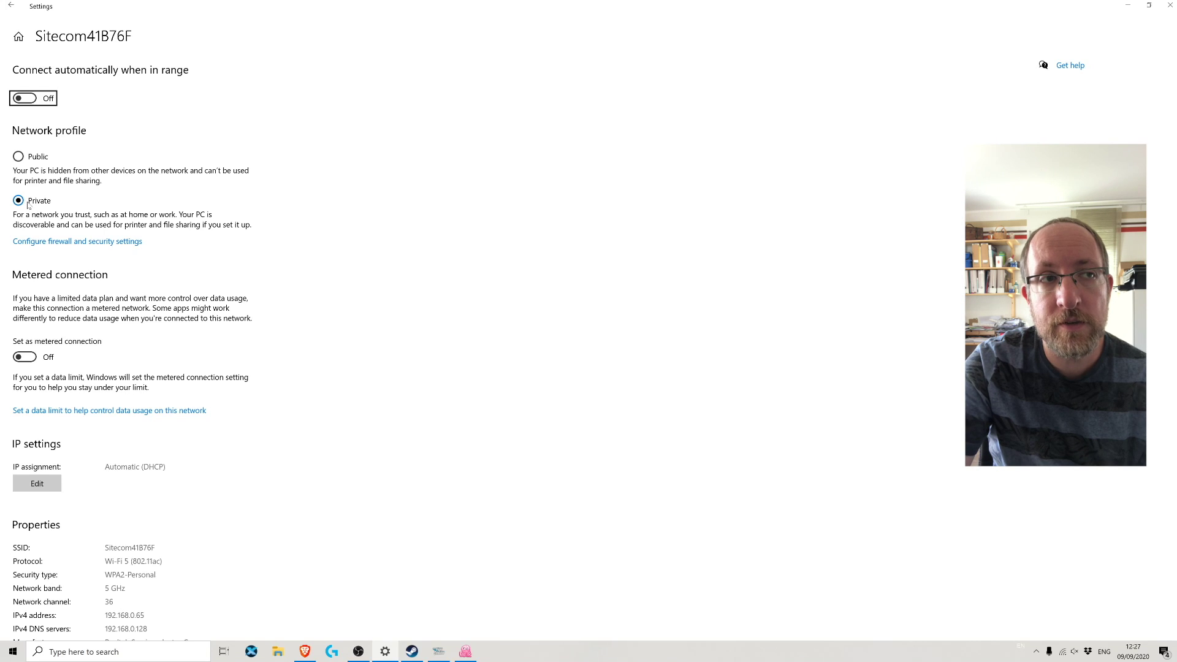
left_click(54, 245)
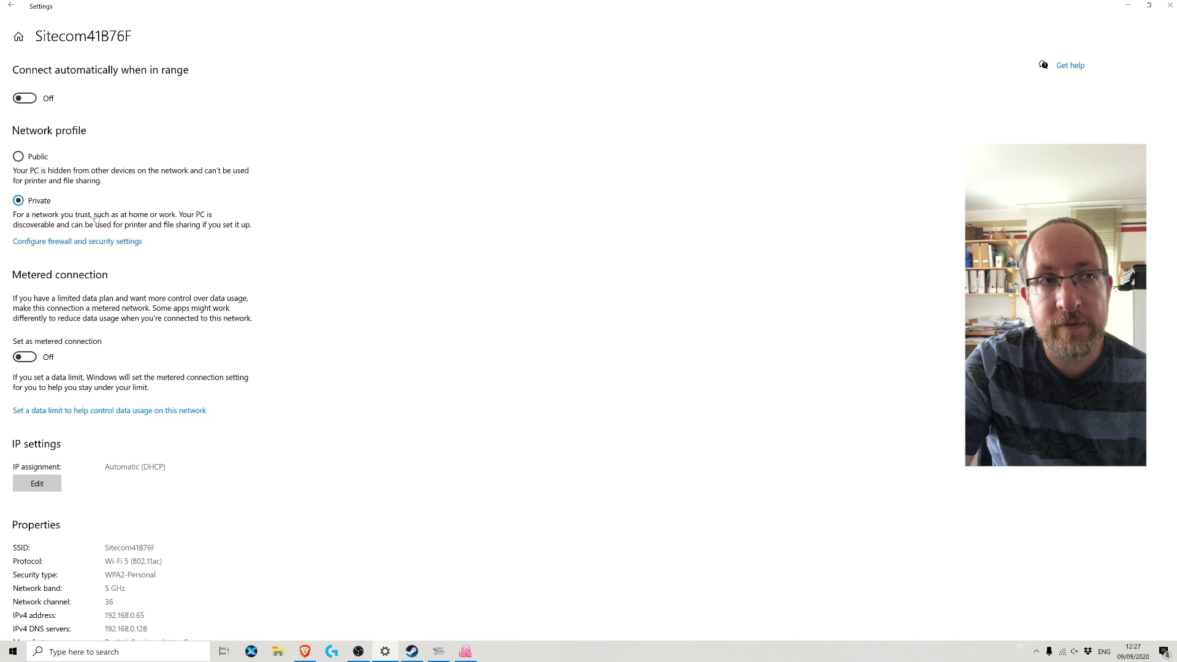
scroll(137, 578, "down", 3)
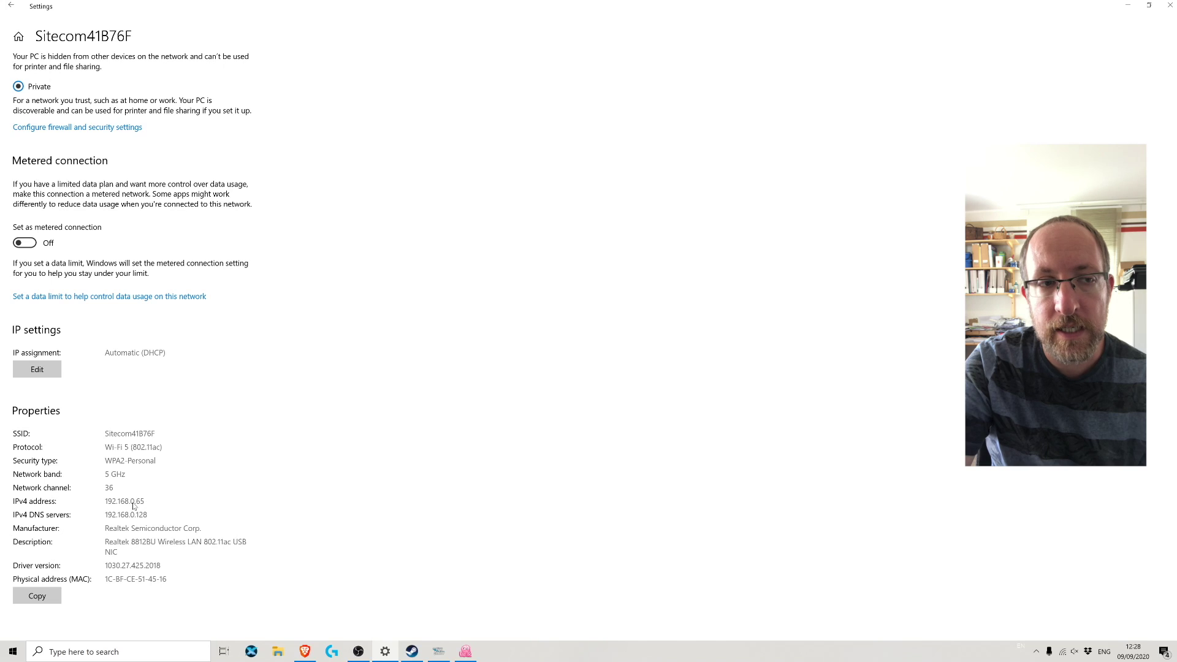
key("super")
type("o")
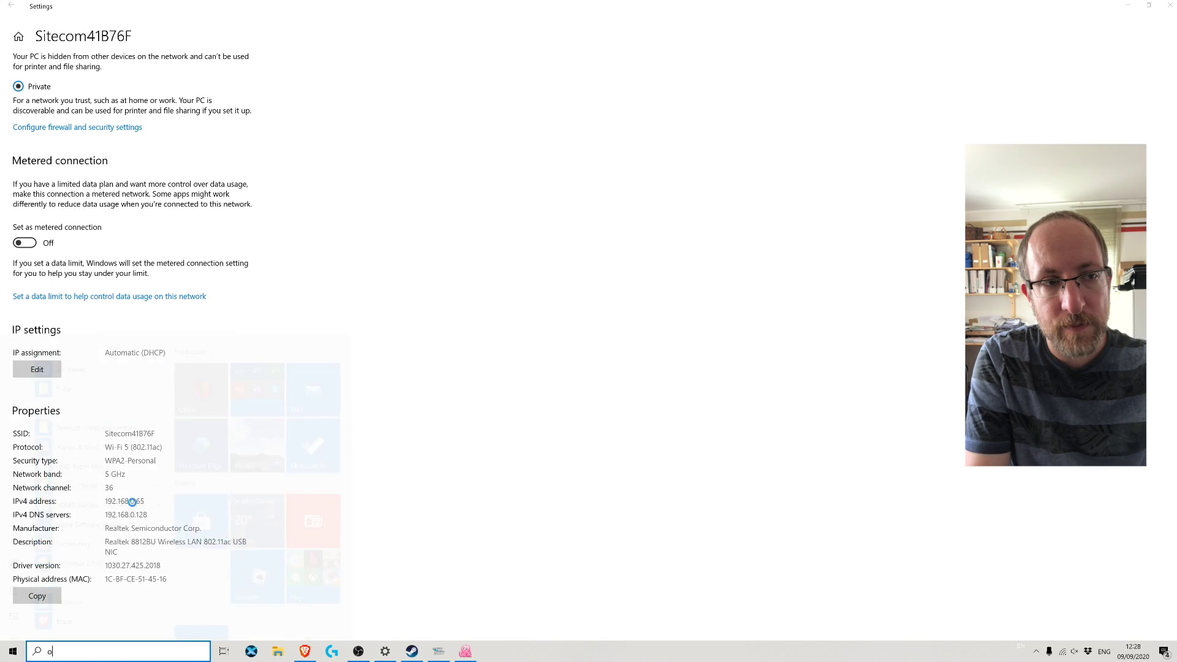
type("md")
key("Return")
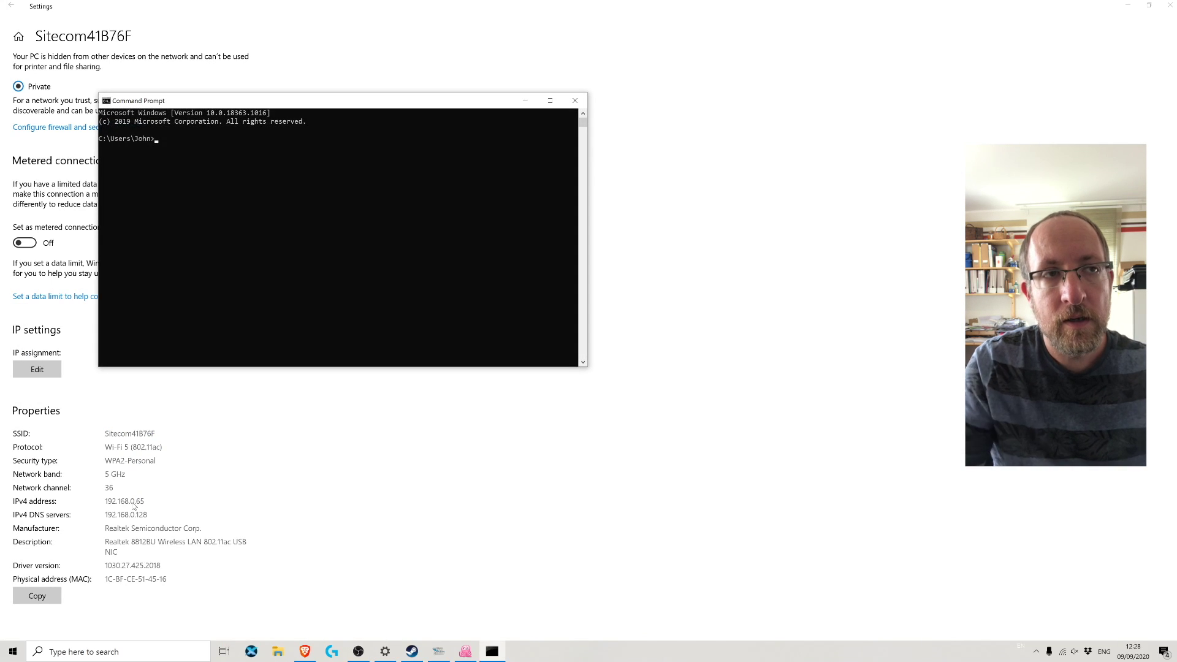
type("ipnonfig")
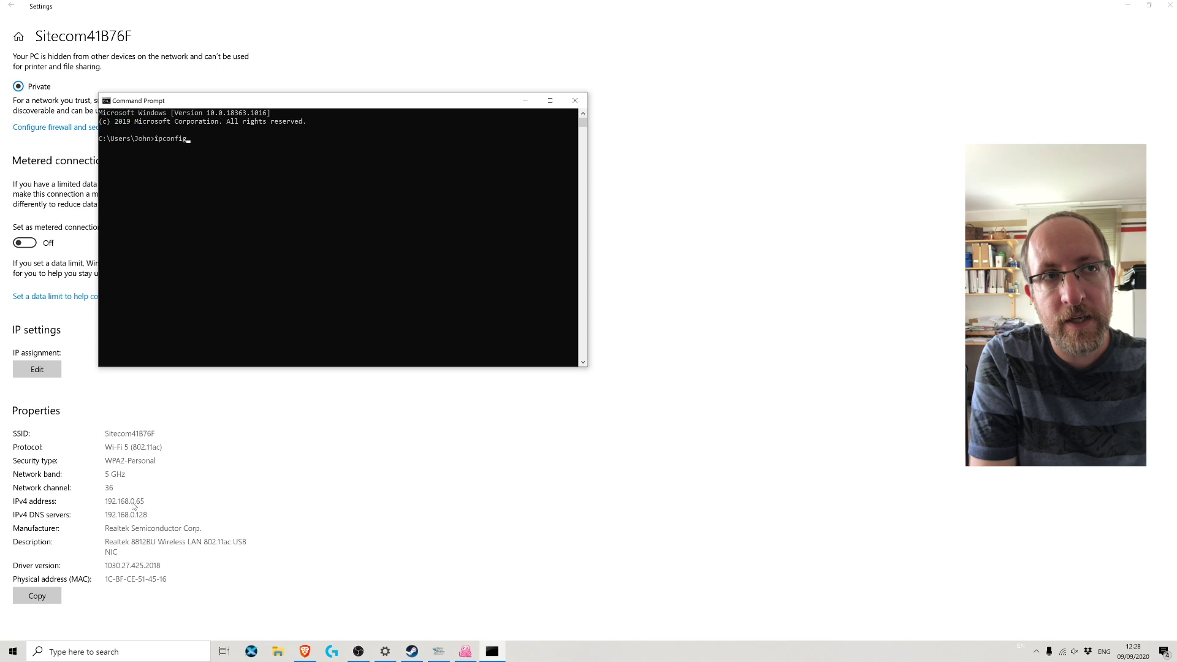
key("Return")
type("ipconfig")
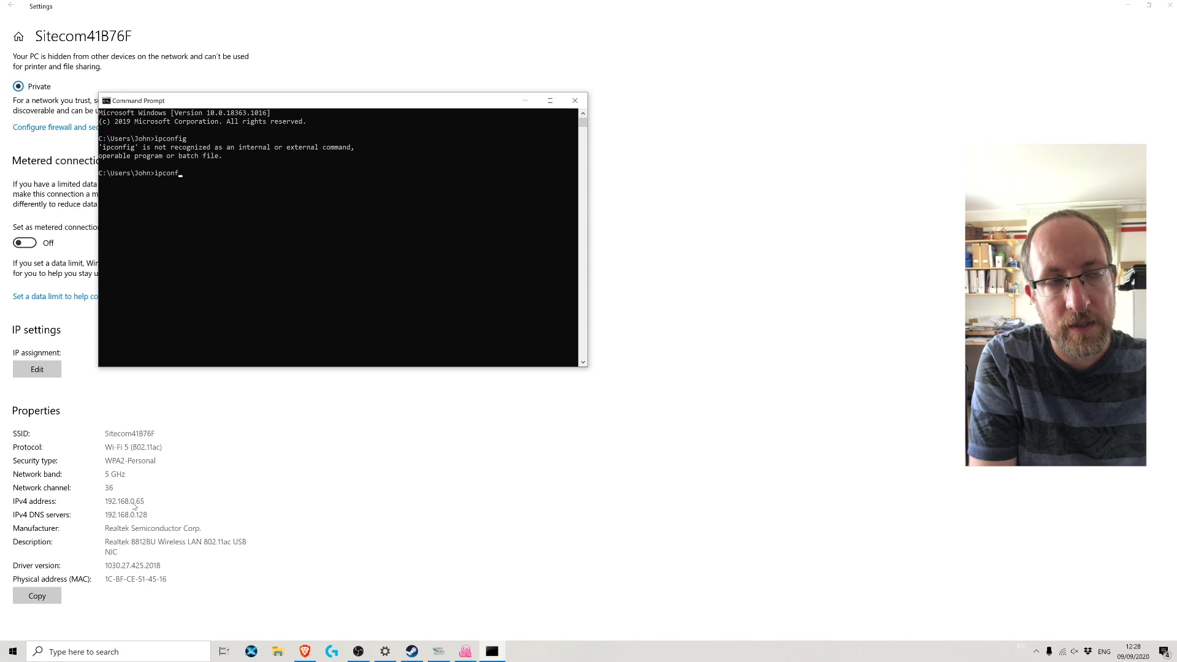
key("Return")
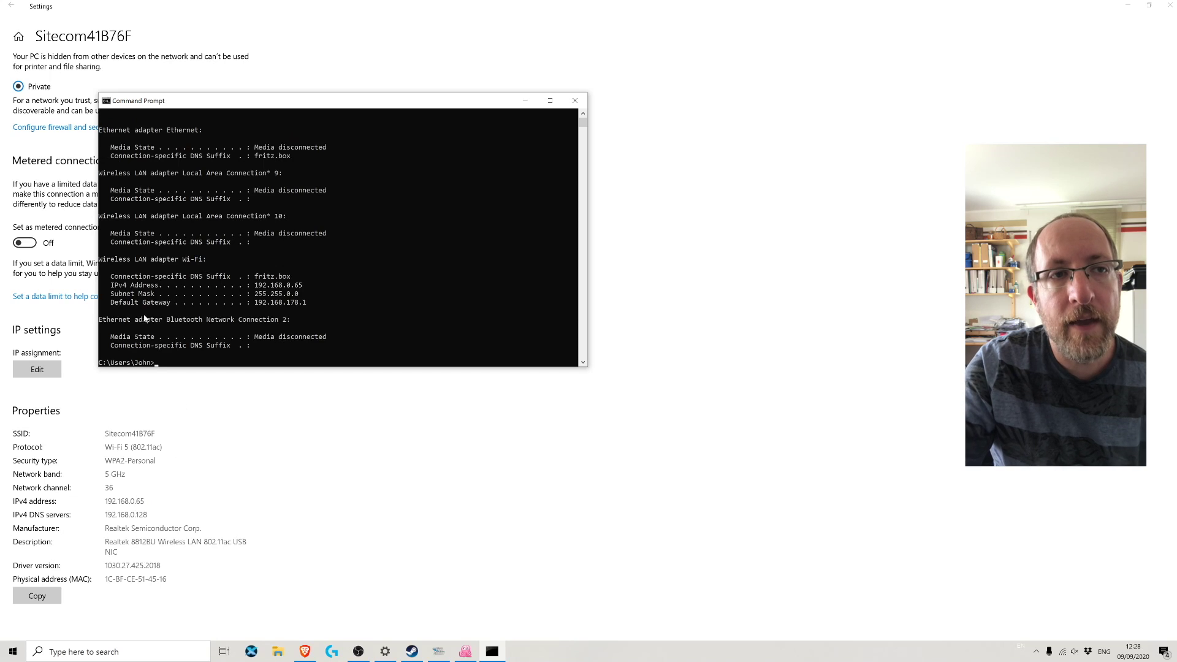
left_click_drag(103, 285, 298, 286)
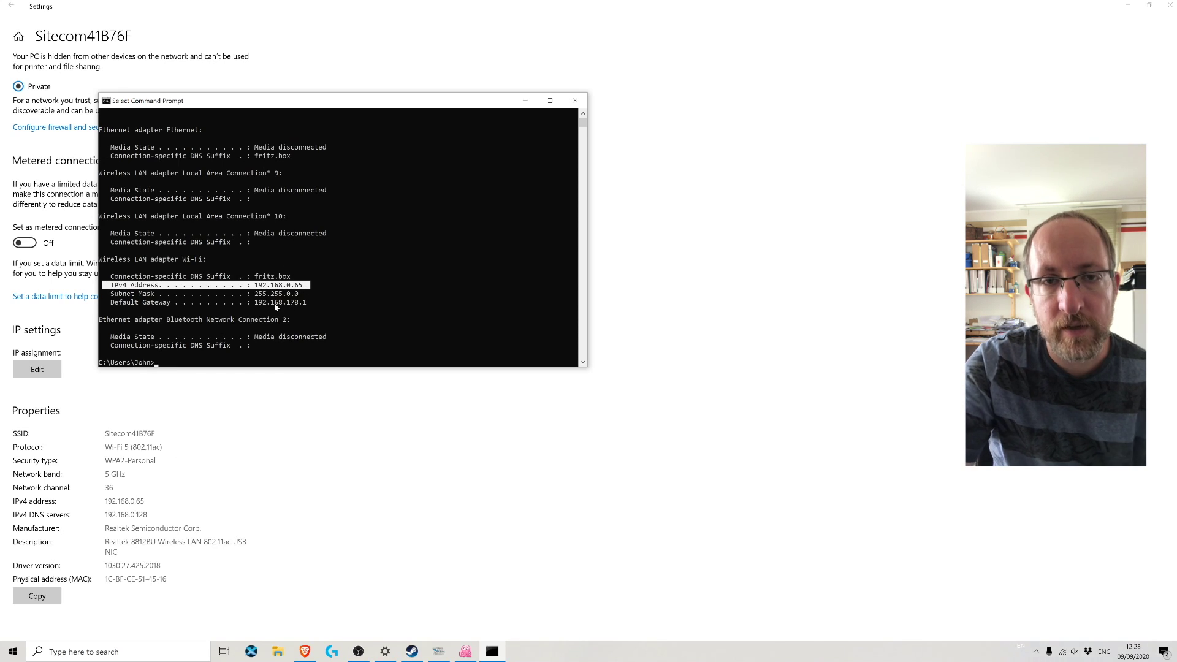
- Close Command Prompt and switch to Windows Security's firewall and security settings
left_click(576, 100)
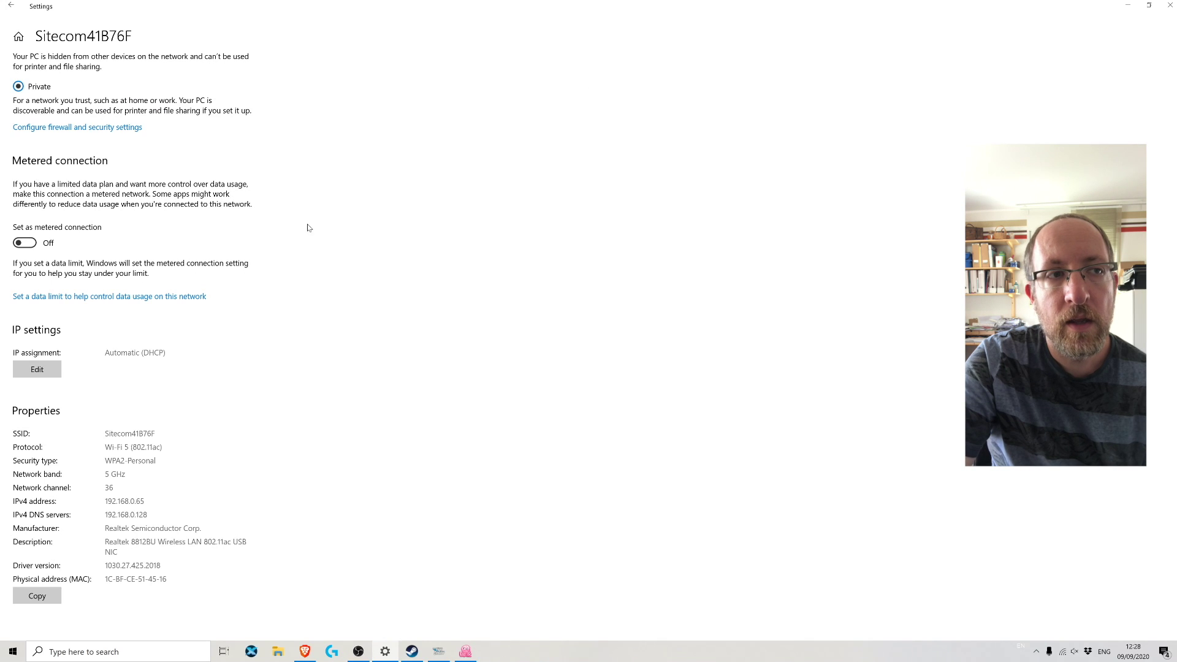
left_click(51, 128)
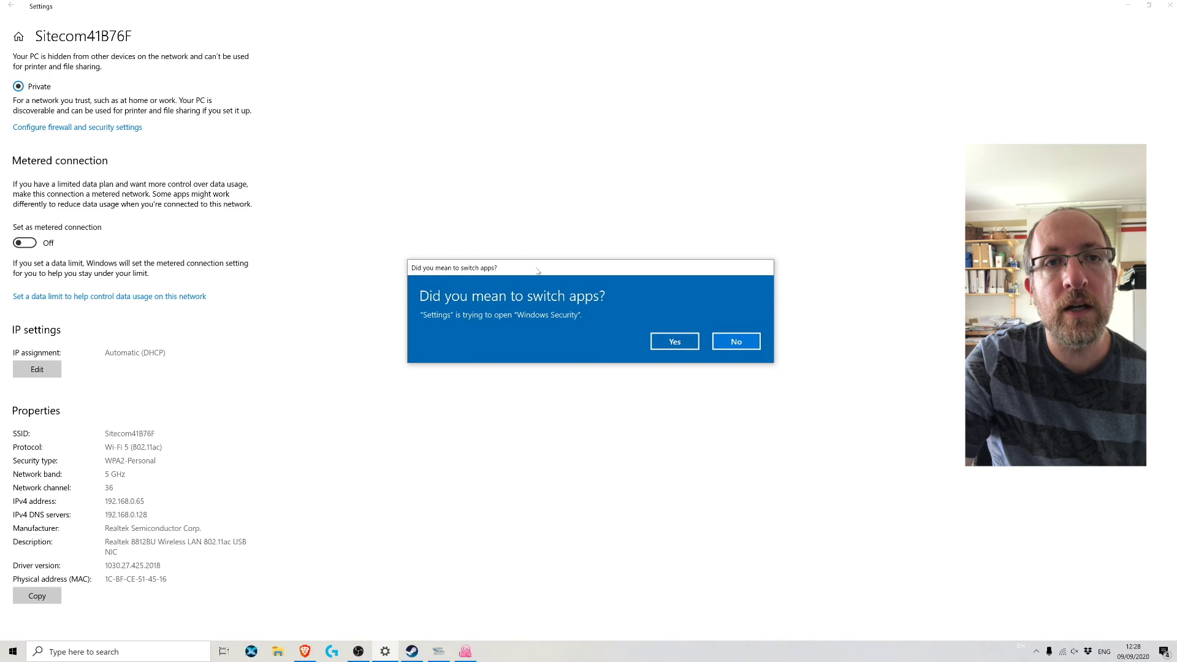
left_click_drag(499, 268, 281, 106)
left_click(457, 179)
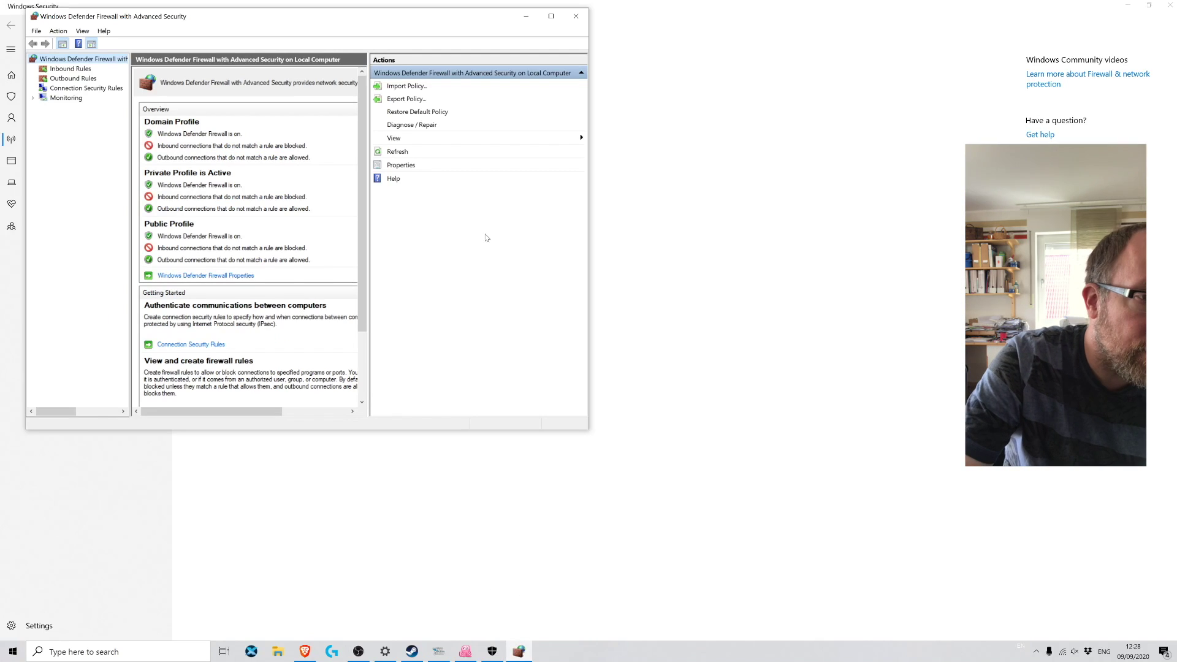
- Start a new inbound Program rule for C:\Program Files (x86)\opentrack\opentrack.exe
left_click(71, 69)
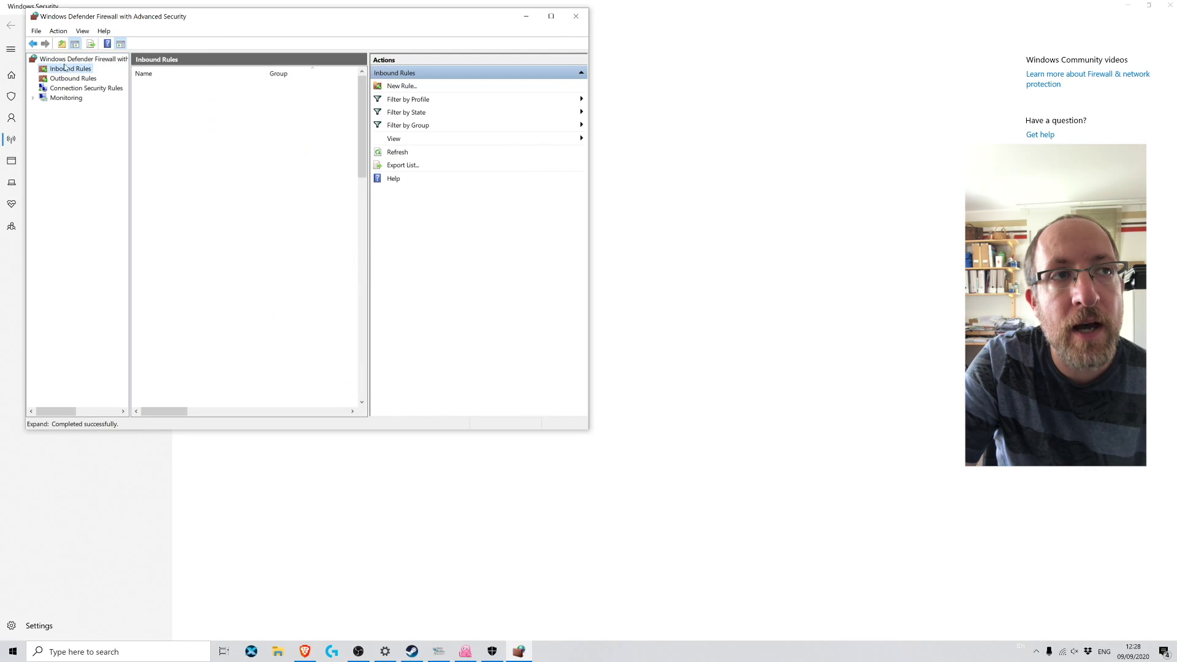
left_click(399, 87)
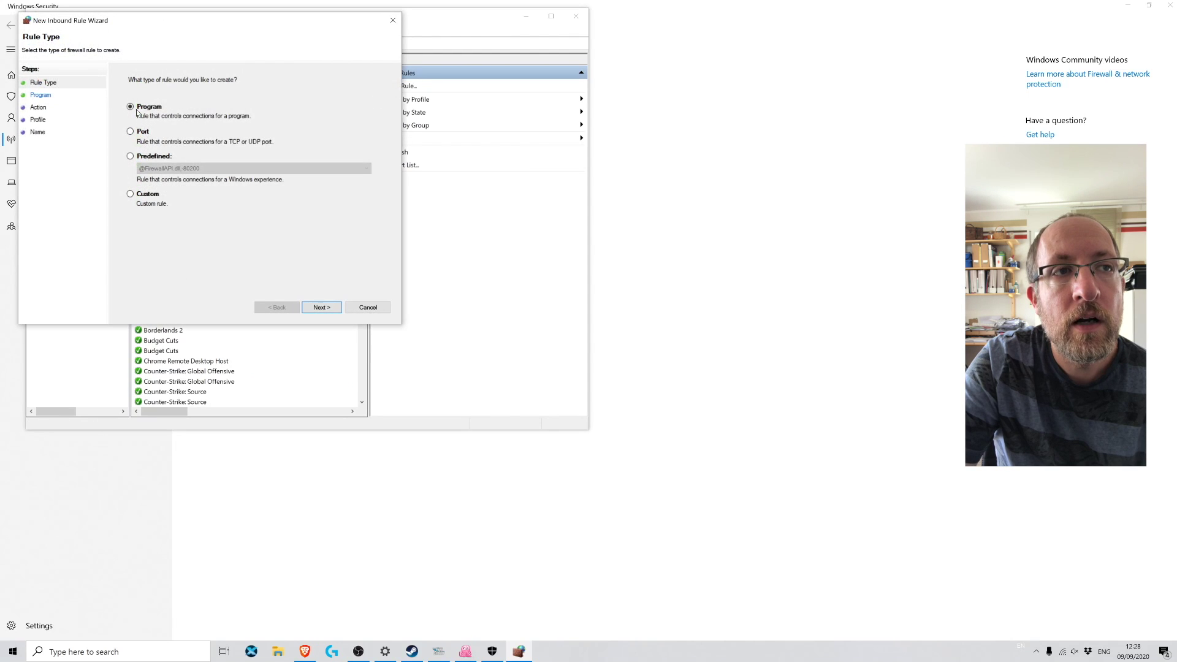
left_click(315, 310)
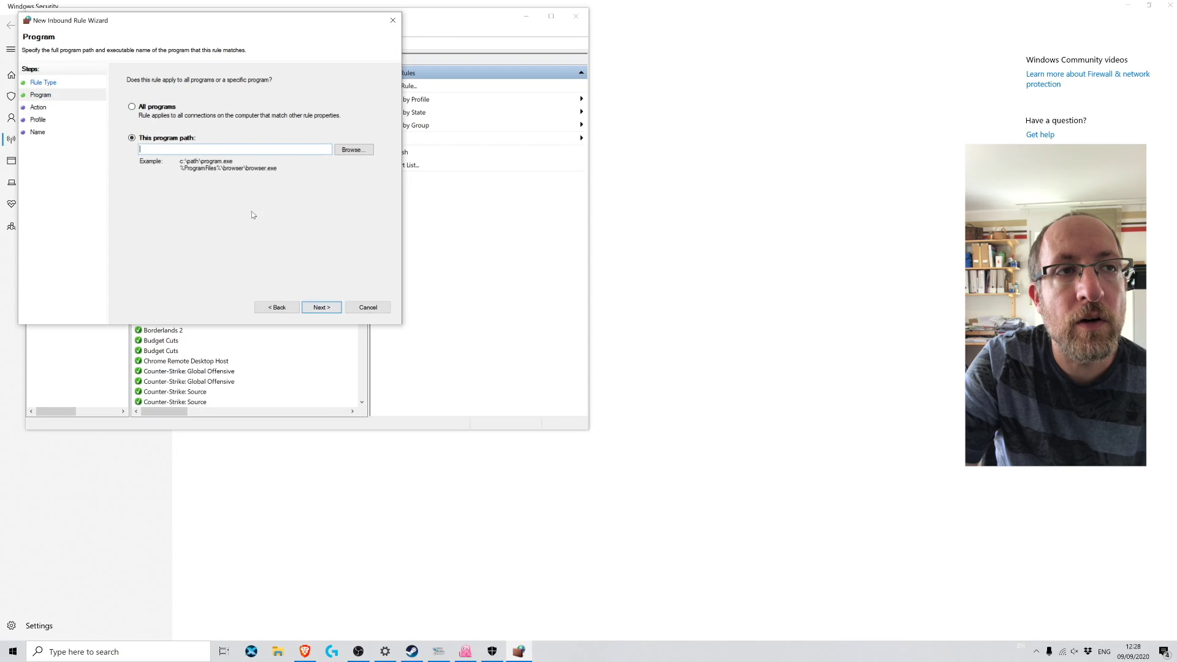
left_click(354, 150)
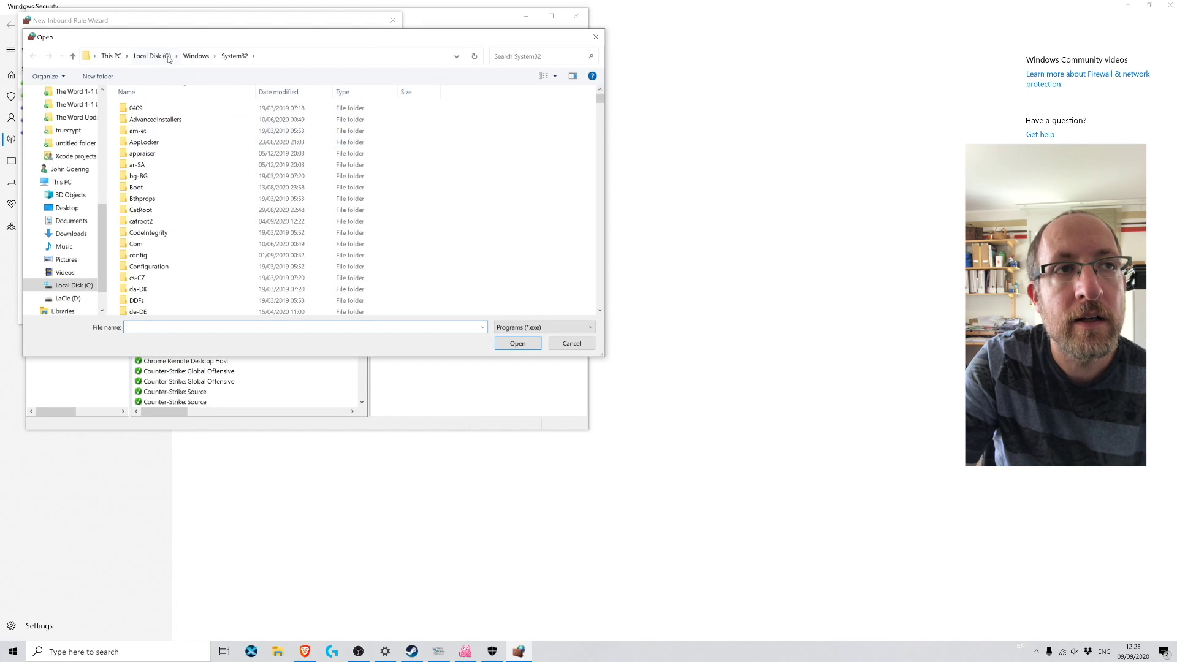
left_click(152, 56)
double_click(161, 175)
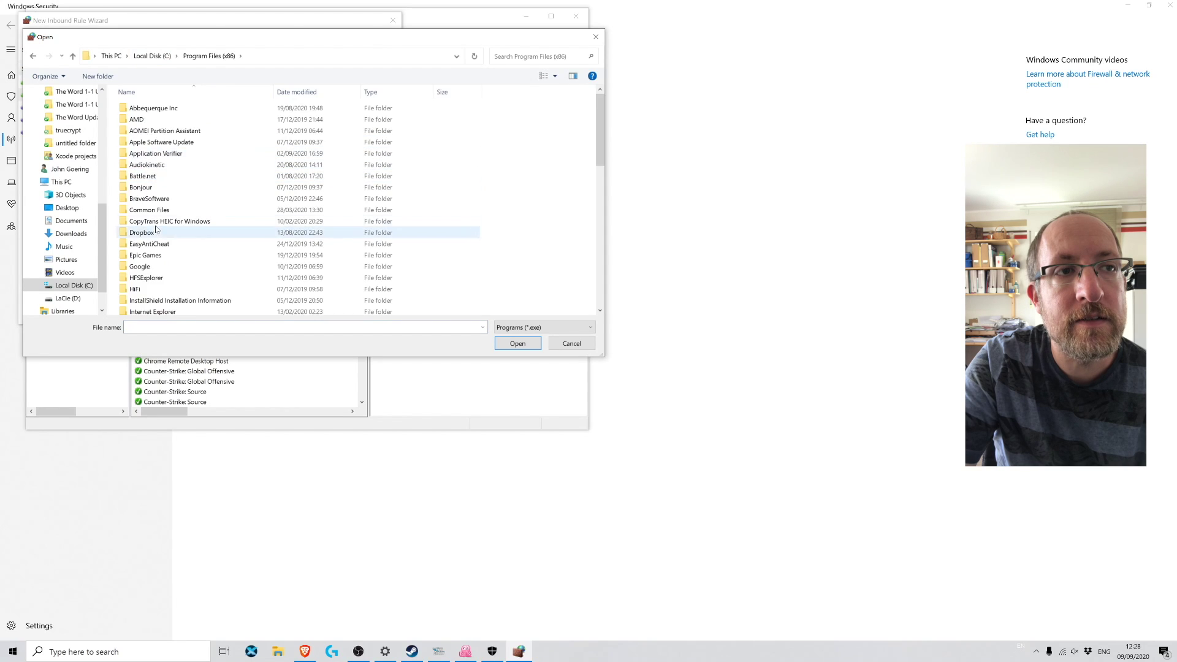
scroll(156, 229, "down", 11)
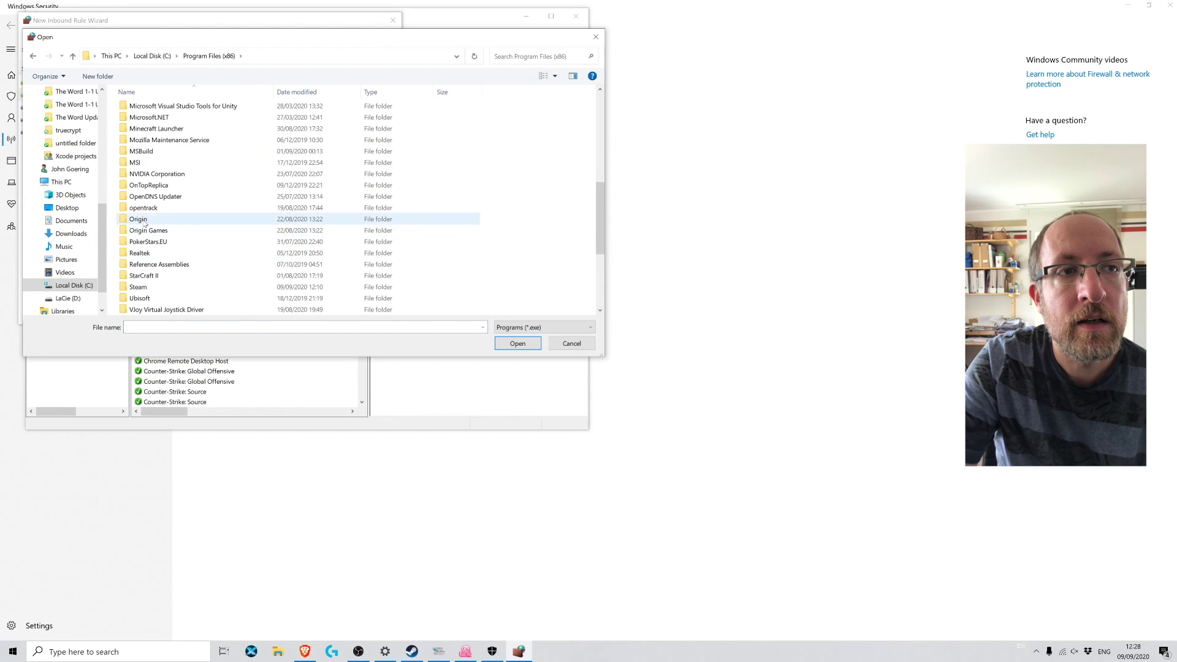
double_click(143, 208)
double_click(148, 177)
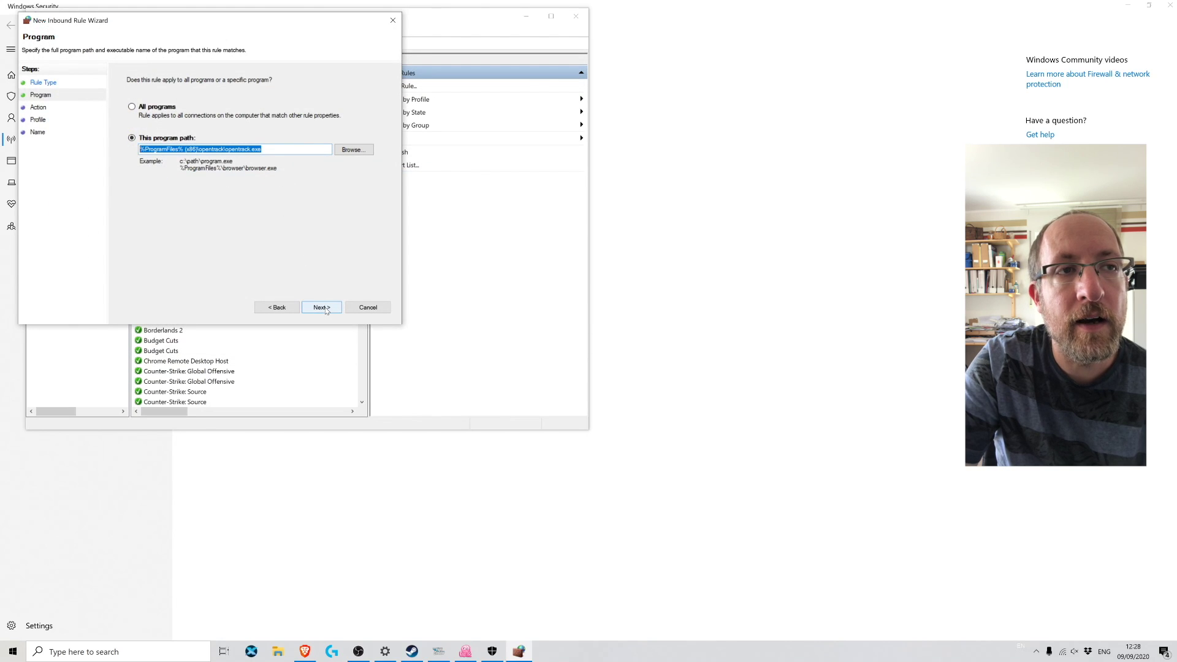
- Allow the connection on Domain, Private and Public profiles and finish the rule
left_click(326, 309)
left_click(329, 310)
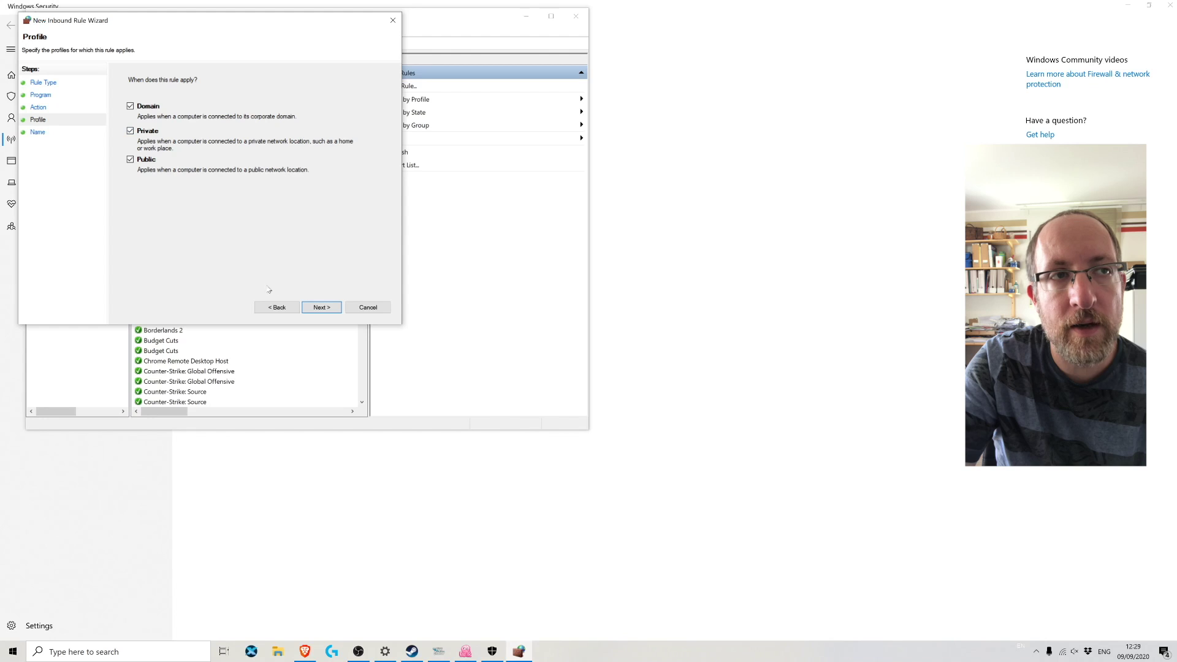
left_click(324, 309)
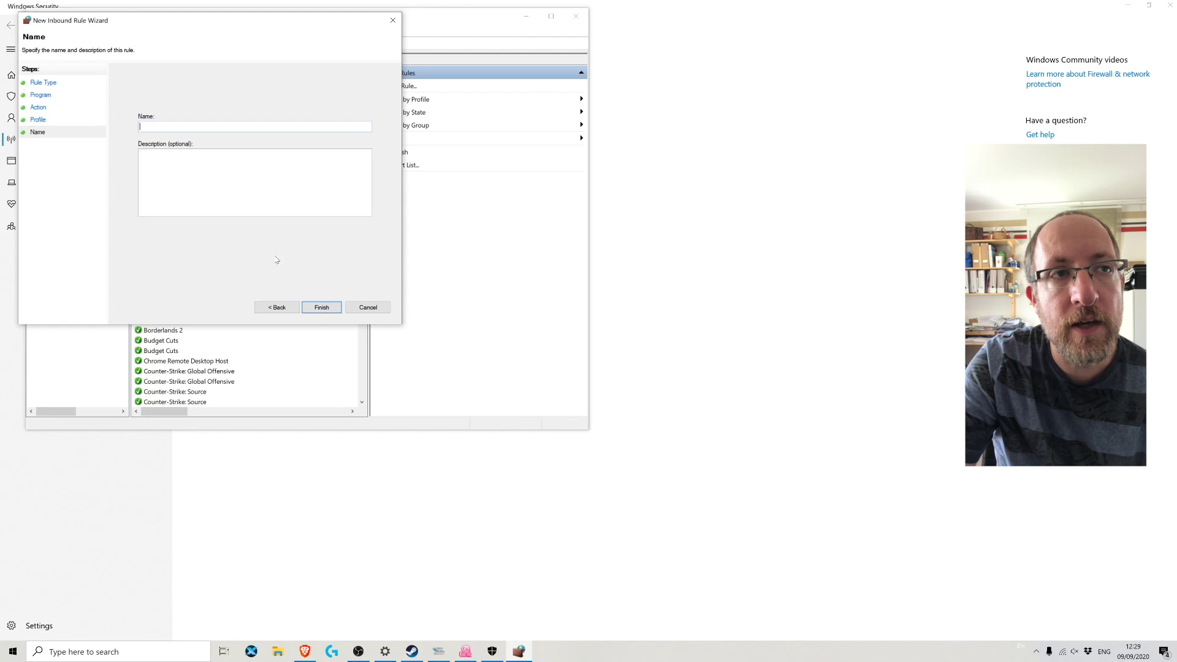
left_click(368, 311)
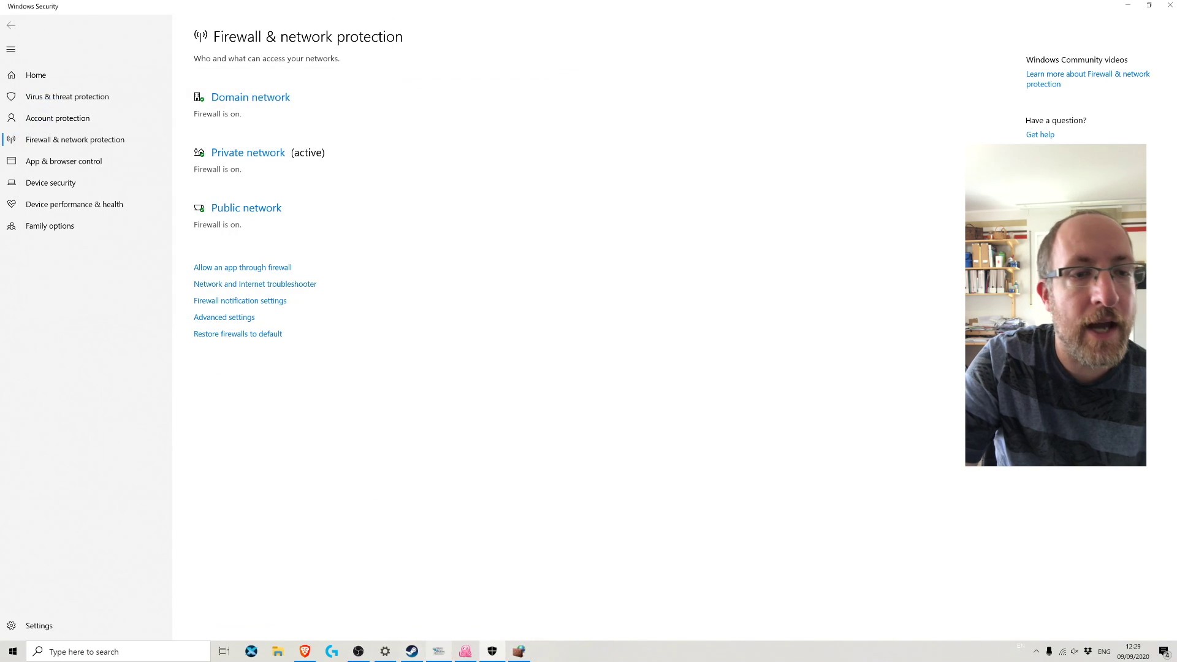
- Check the opentrack inbound rule, then close the firewall console, Windows Security and Settings
left_click_drag(362, 86, 361, 142)
left_click(161, 322)
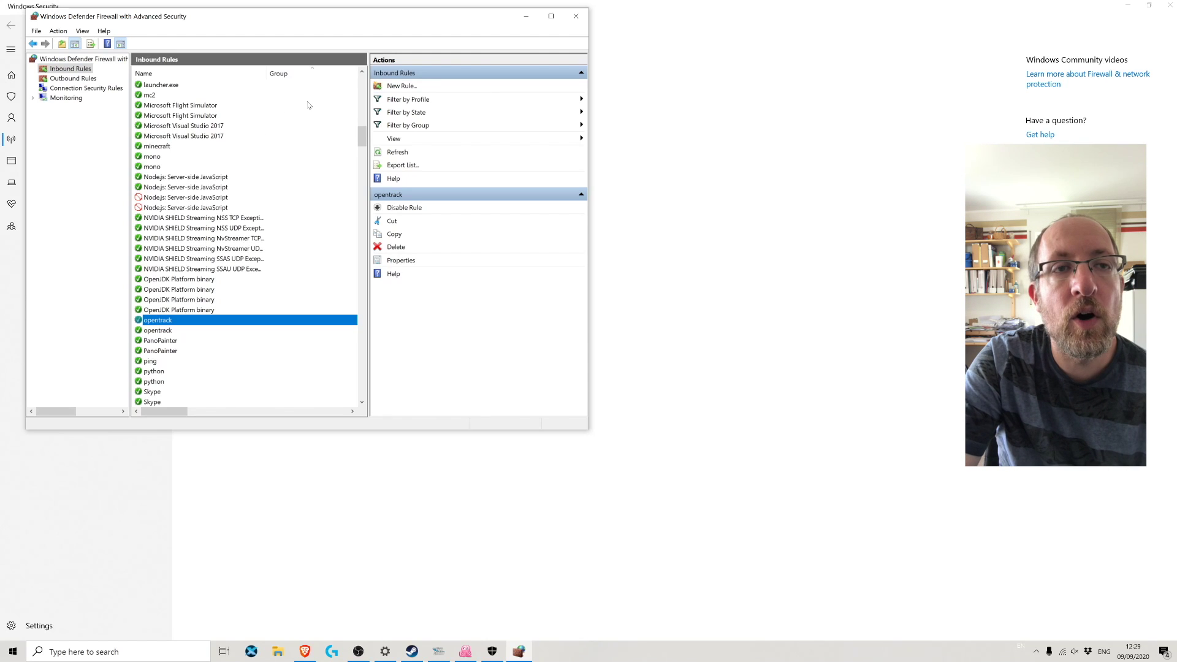
left_click(575, 16)
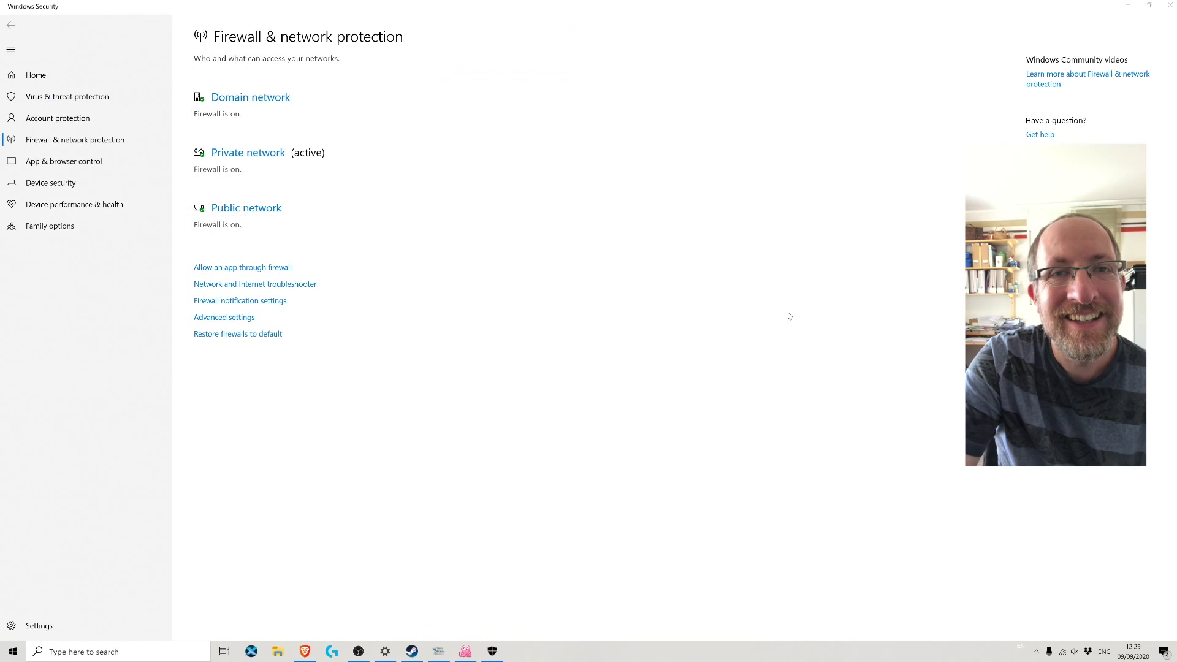
left_click(1173, 7)
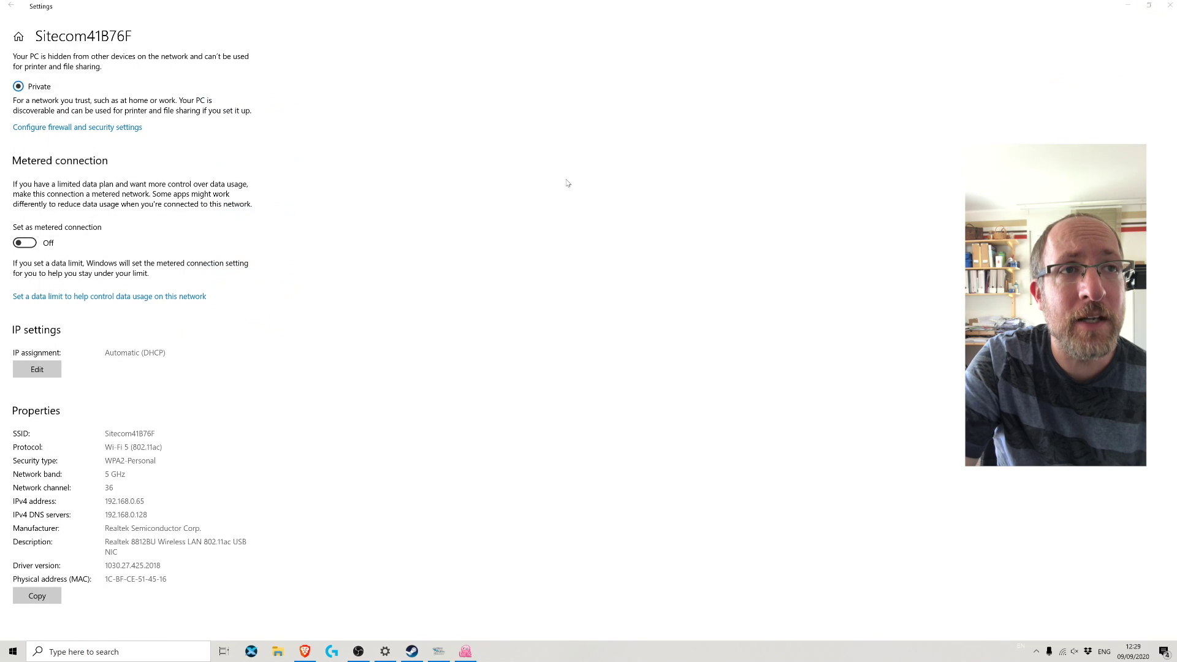
left_click(1168, 8)
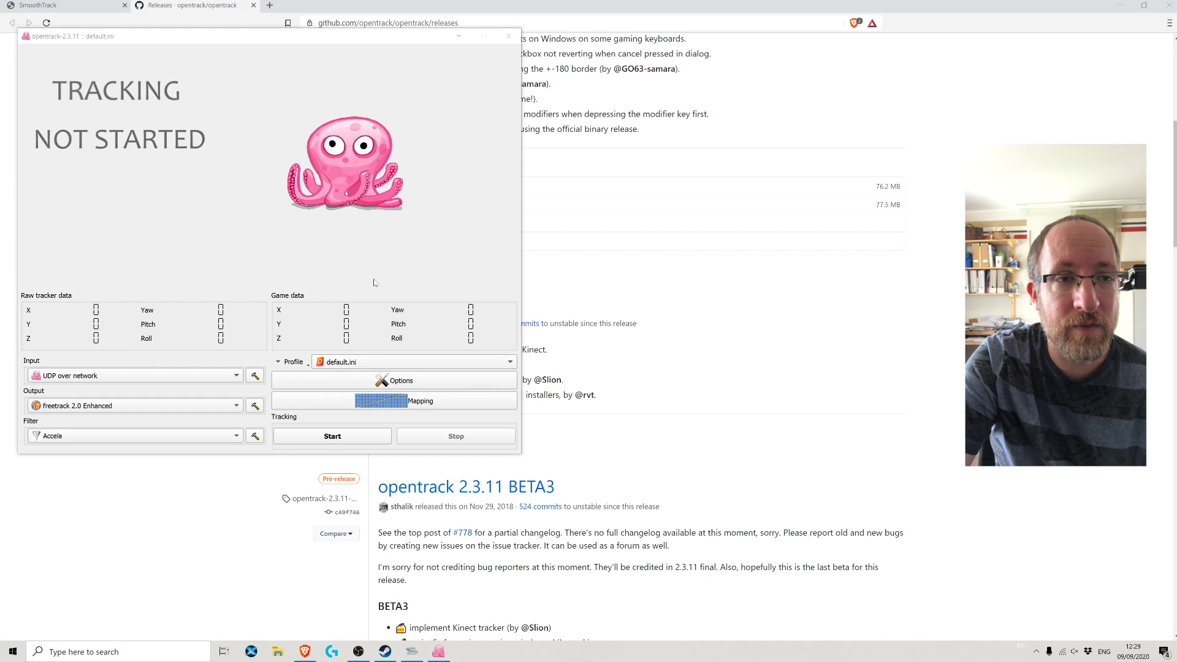
- Start tracking in opentrack with UDP over network input and freetrack 2.0 Enhanced output
left_click(309, 437)
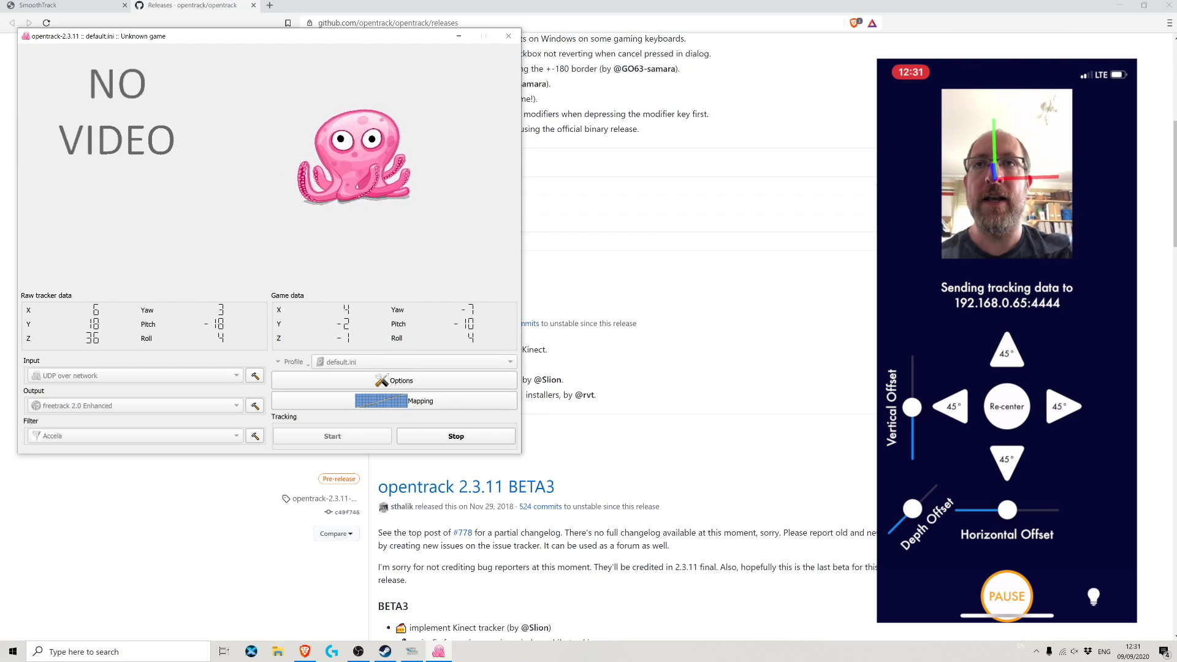
- Switch to Microsoft Flight Simulator and open the World Map
left_click(416, 652)
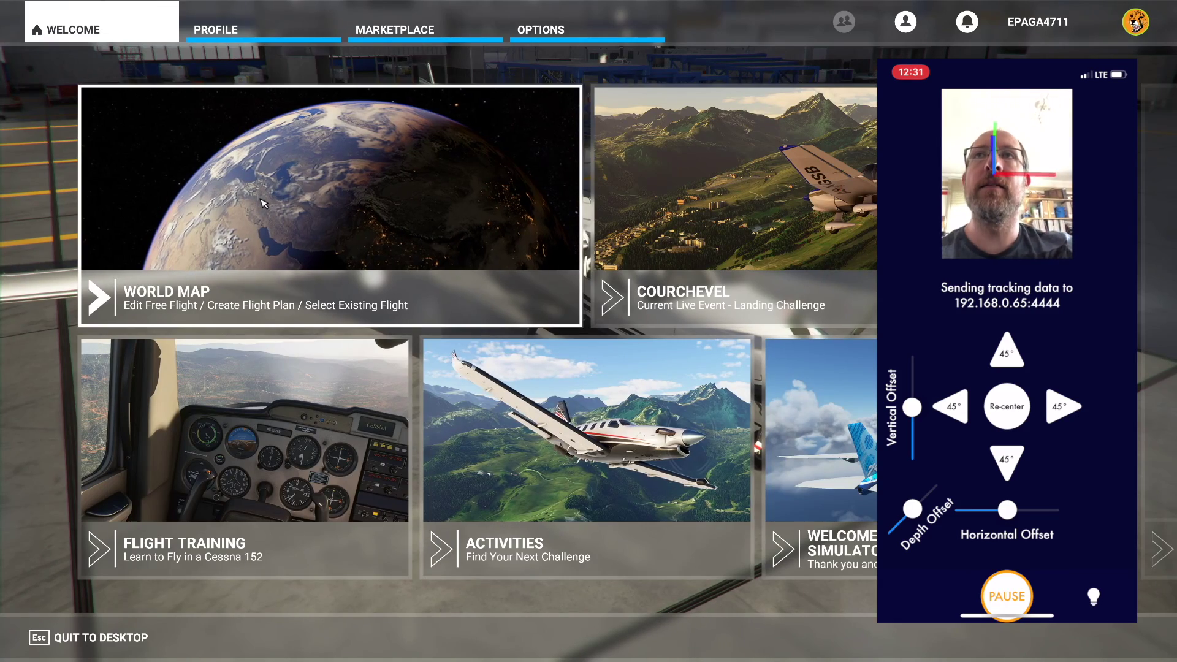
left_click(264, 203)
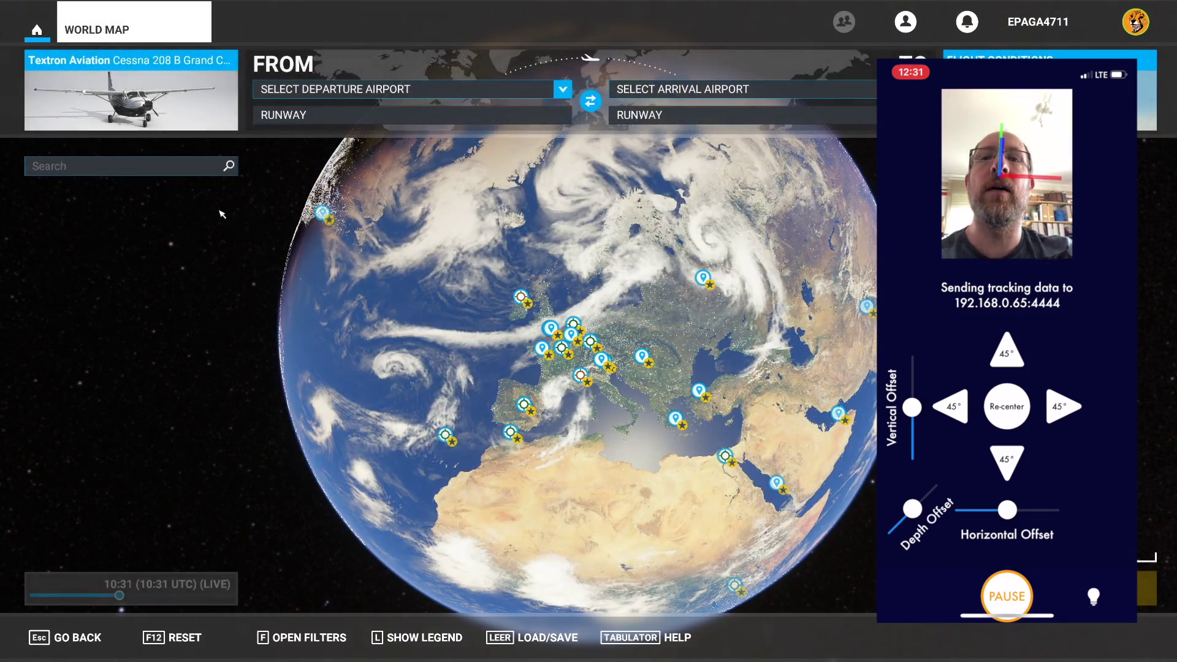